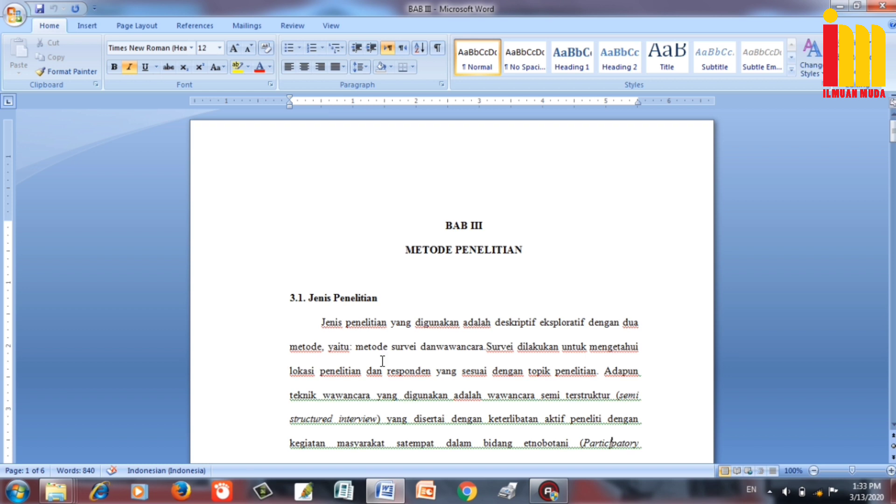
Create a new blank document, Document3, with Ctrl+N while the BAB III chapter stays open.
left_click(446, 347)
key("ctrl+n")
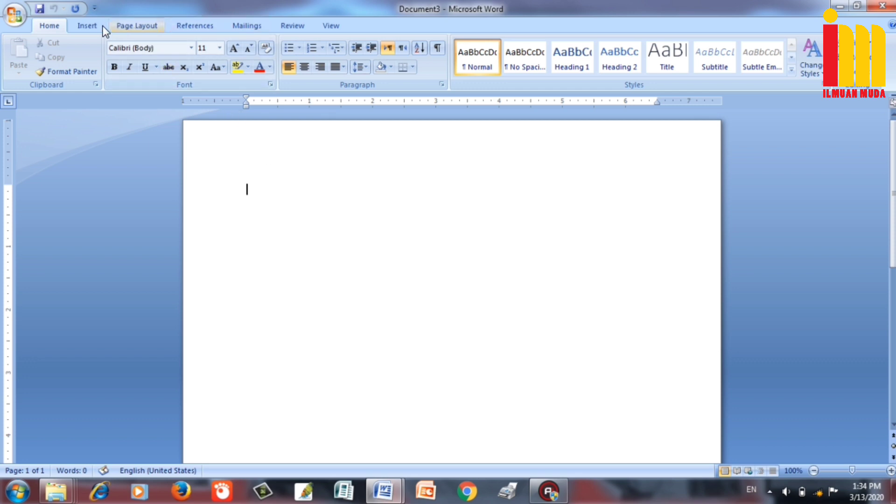
left_click(83, 24)
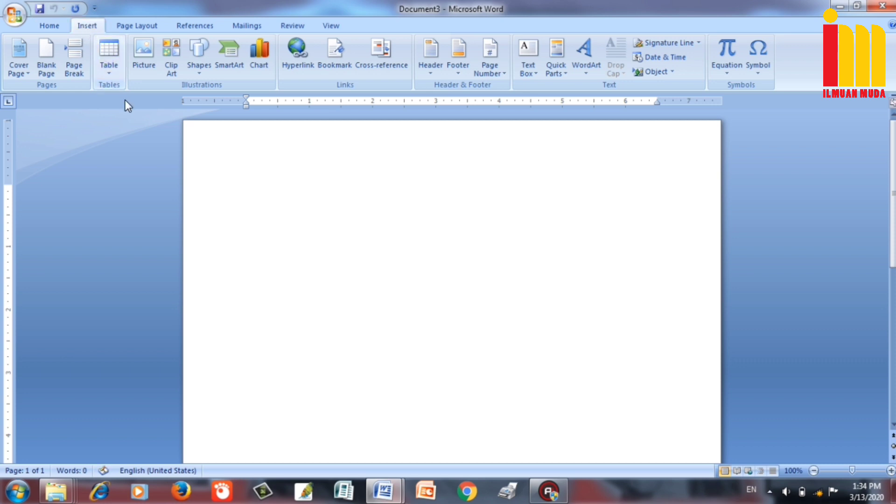
left_click(108, 71)
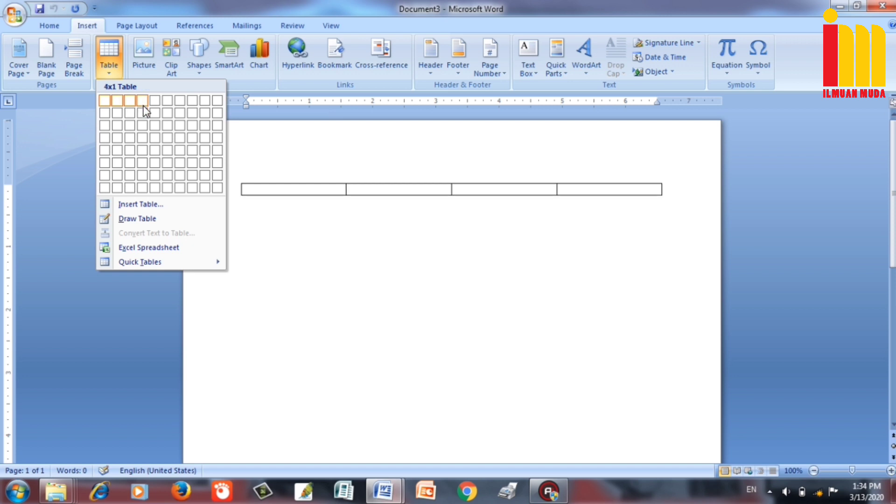
left_click(144, 149)
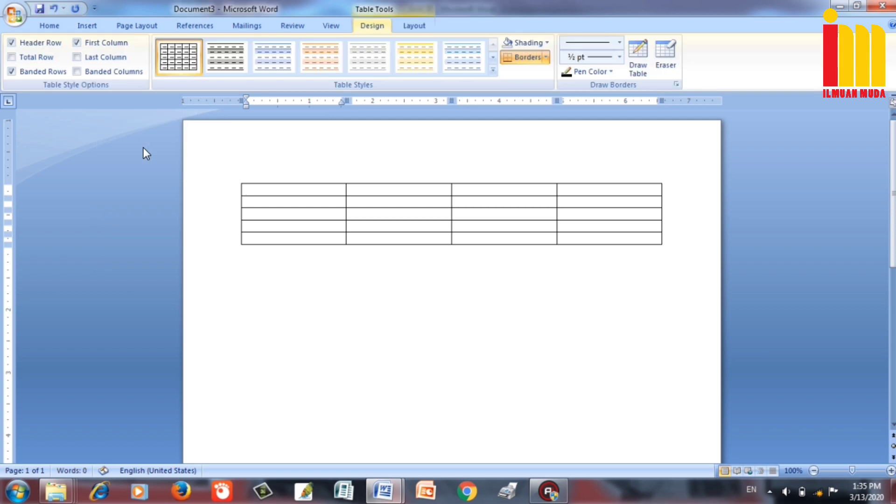
mouse_move(451, 214)
left_click(237, 178)
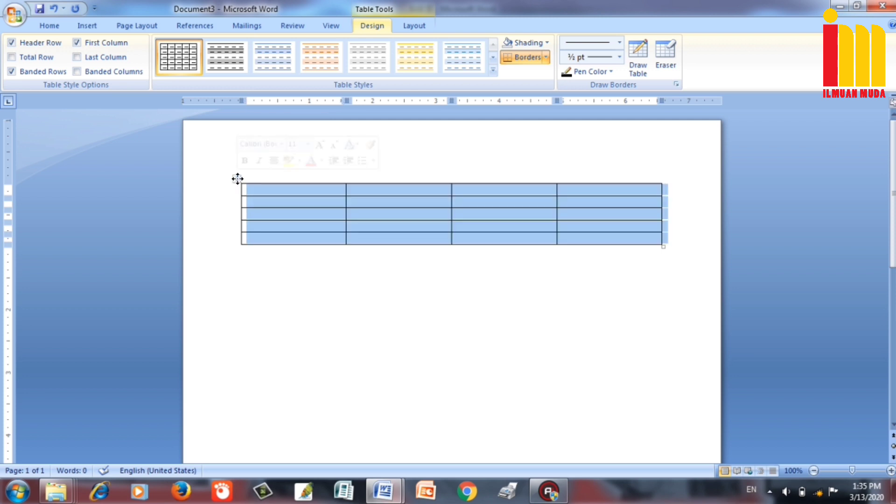
left_click(238, 180)
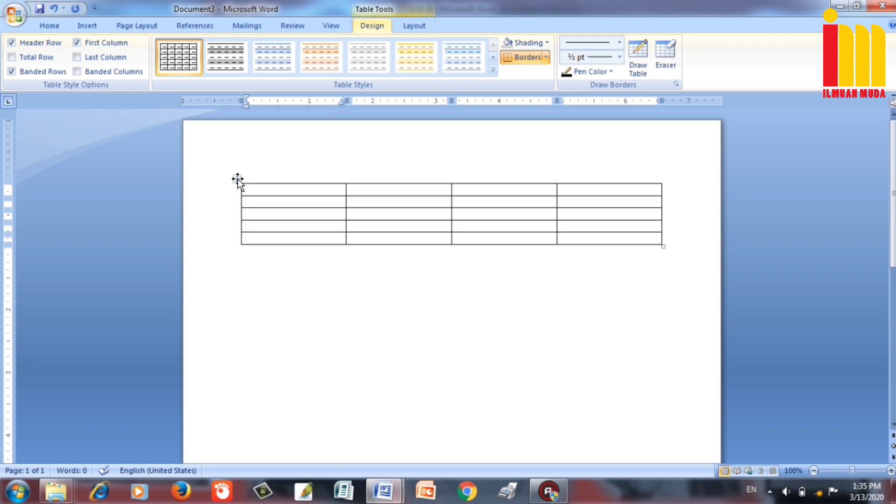
left_click(237, 179)
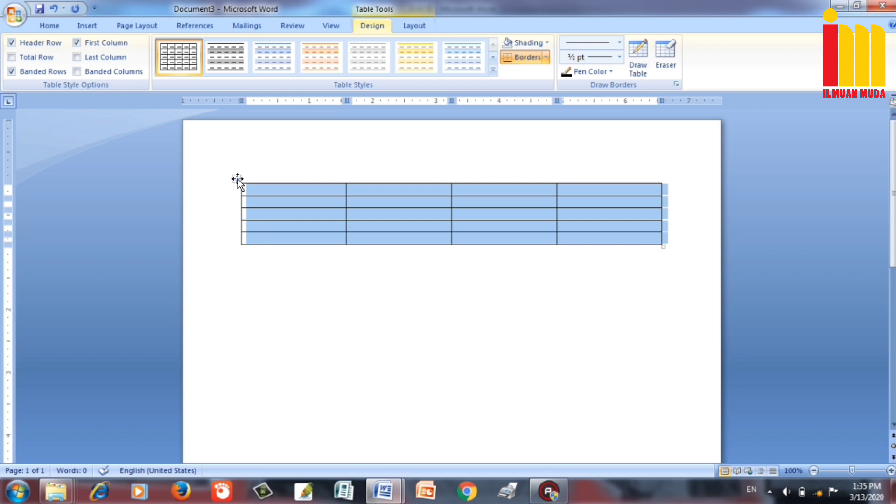
key("BackSpace")
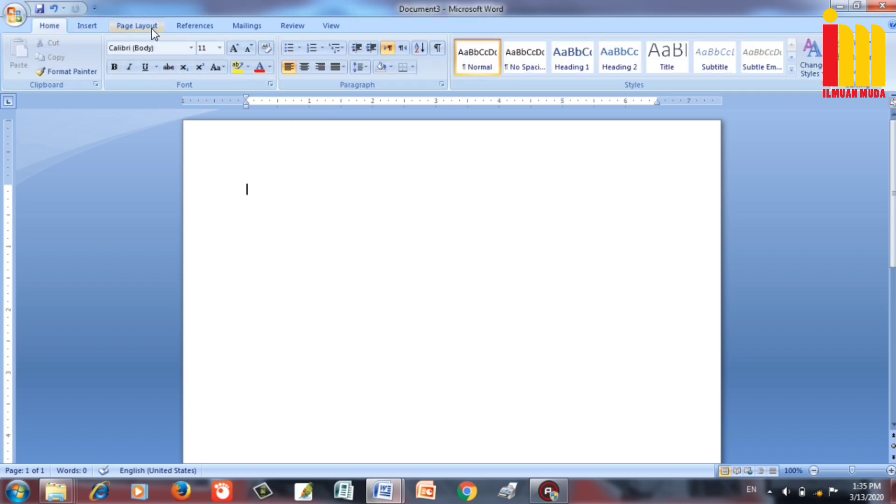
In the Insert Table dialog, enter 4 columns and 6 rows, leaving fixed column width at Auto.
left_click(97, 26)
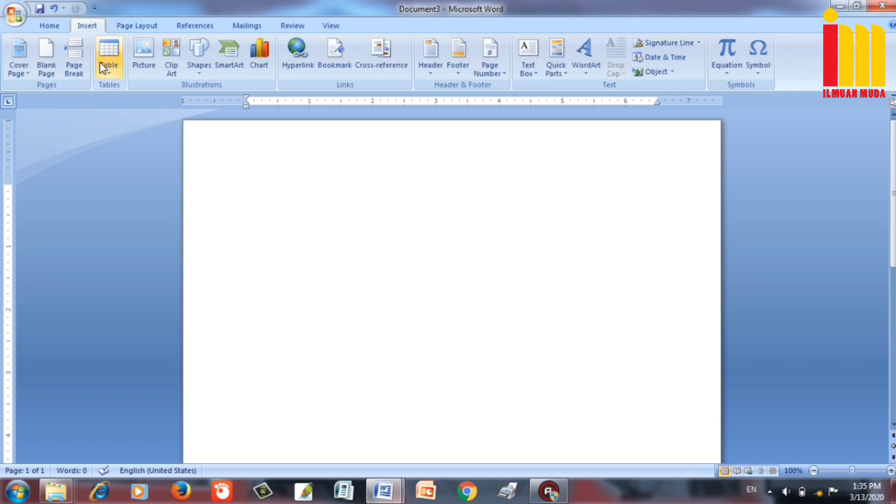
left_click(107, 74)
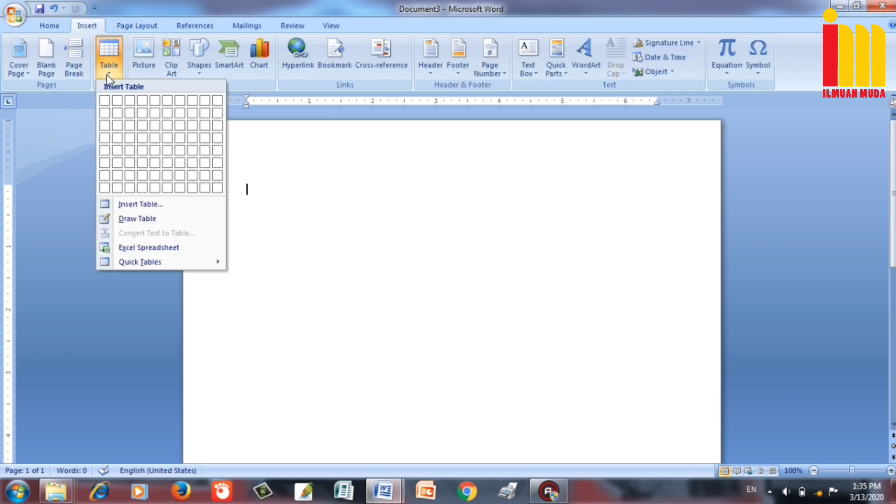
left_click(140, 205)
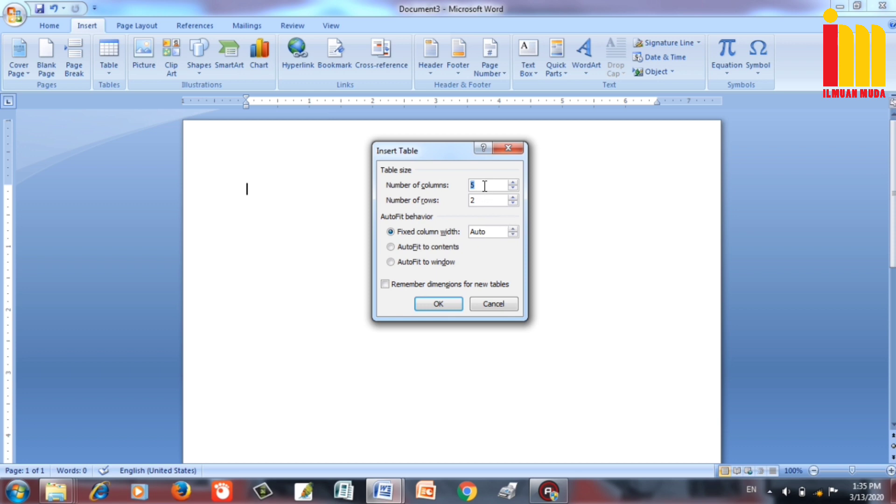
key("BackSpace")
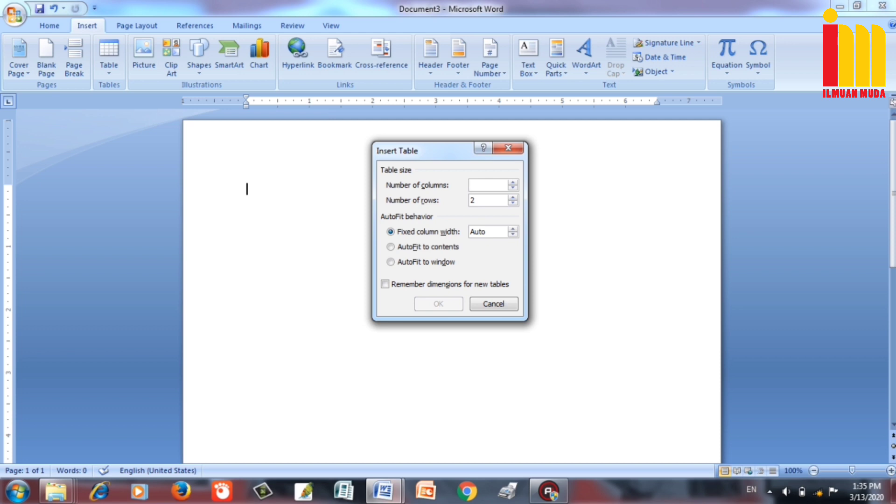
type("4")
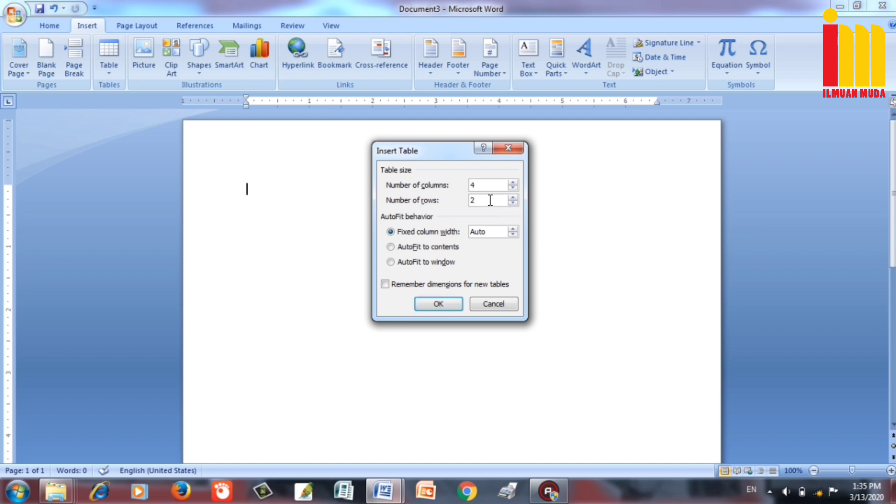
key("BackSpace")
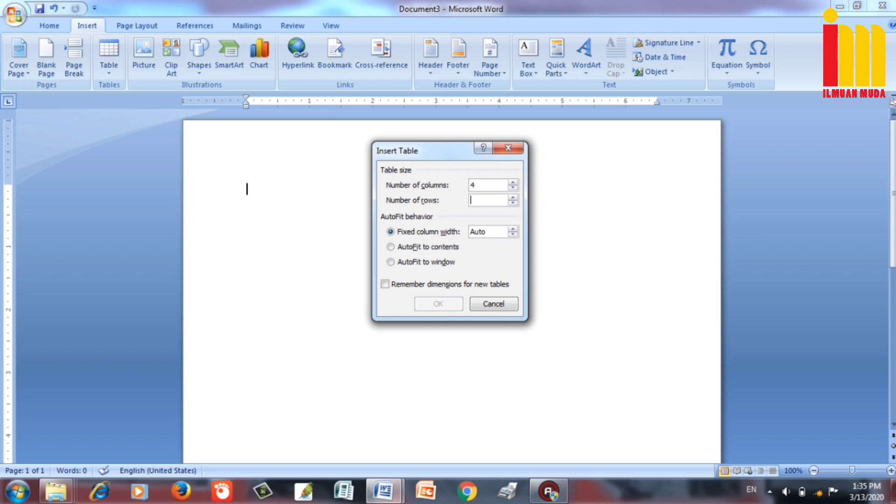
type("6")
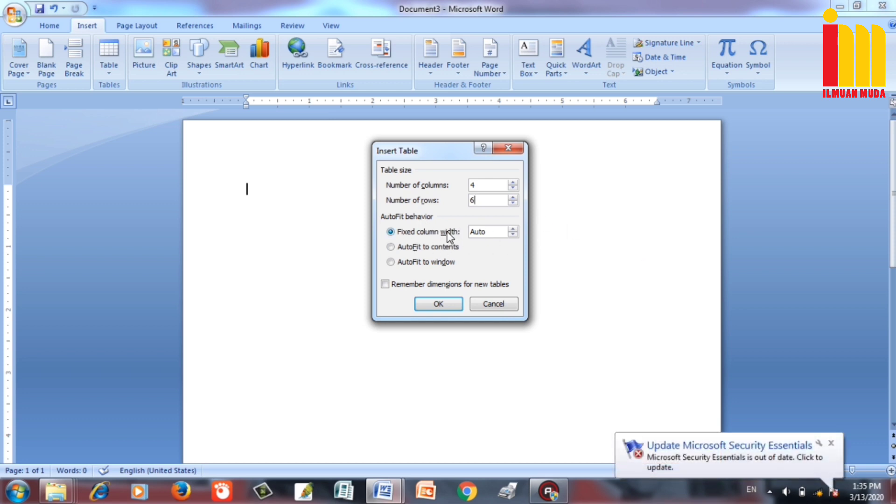
left_click(512, 229)
left_click(513, 230)
left_click(512, 229)
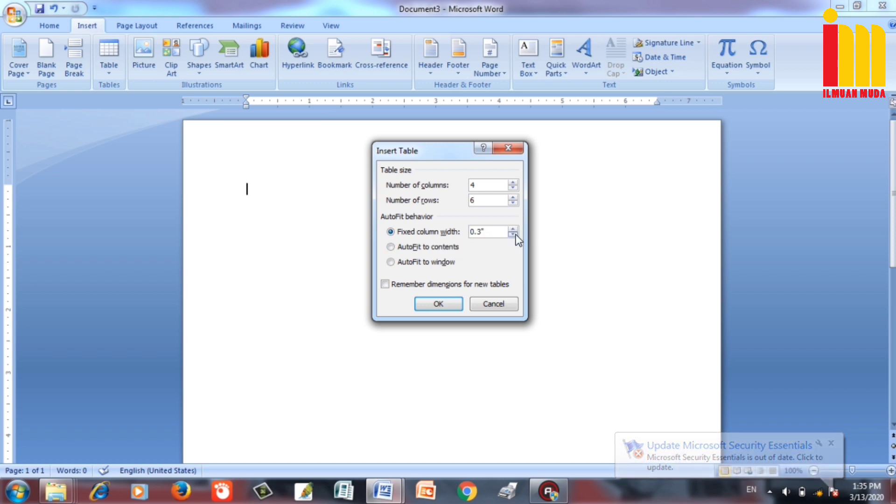
left_click(516, 236)
left_click(516, 235)
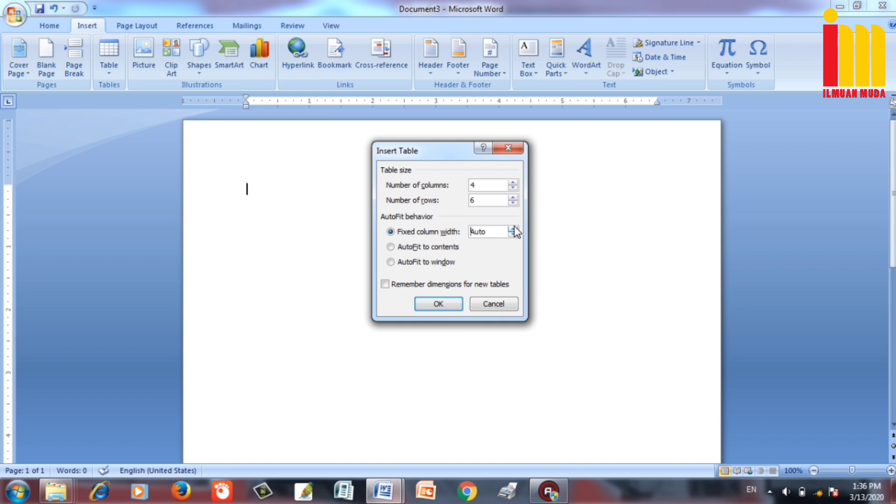
Insert the 4×6 table, narrow column 1, widen column 2, and rebalance columns 3 and 4.
left_click(439, 304)
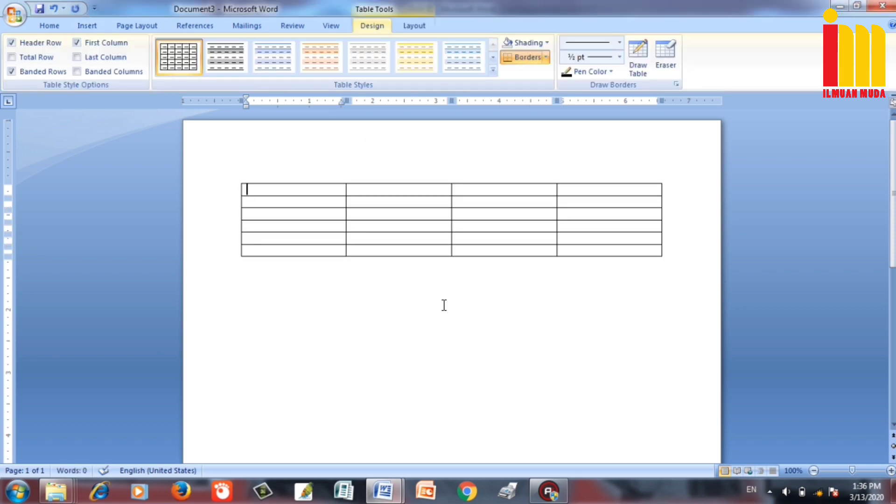
mouse_move(345, 214)
left_click_drag(345, 213, 262, 222)
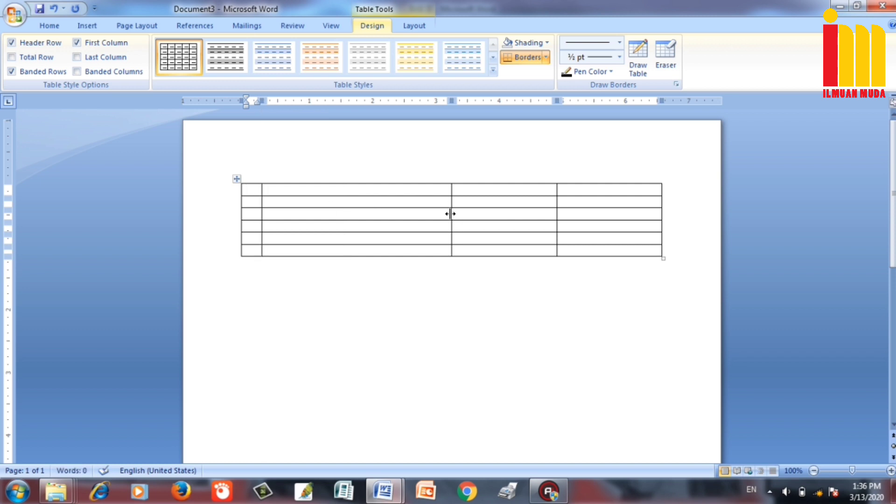
left_click_drag(451, 214, 504, 221)
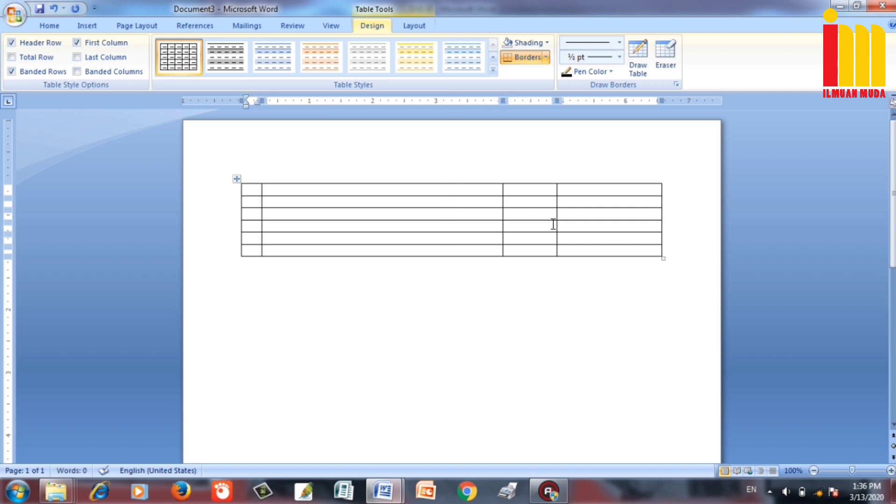
left_click(556, 227)
left_click_drag(557, 227, 586, 229)
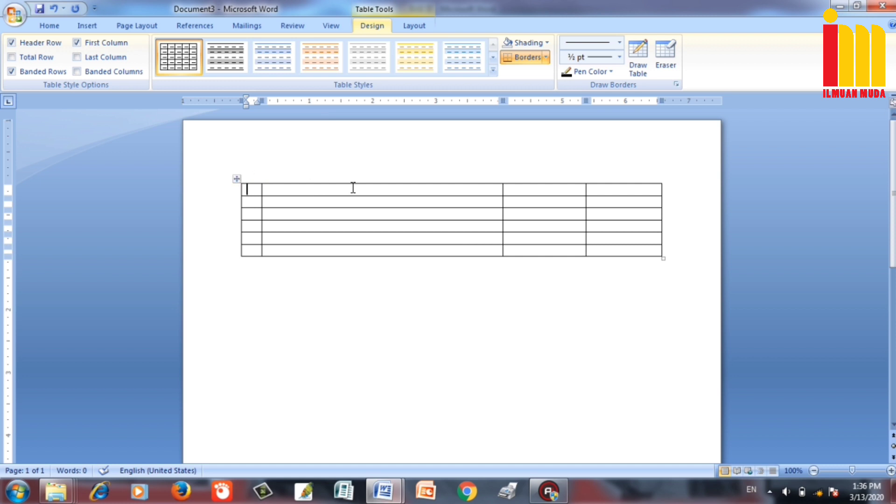
left_click(248, 201)
Type the headers No., Nama, Usia and Pekerjaan across the first table row.
left_click(254, 187)
type("N")
type("o.")
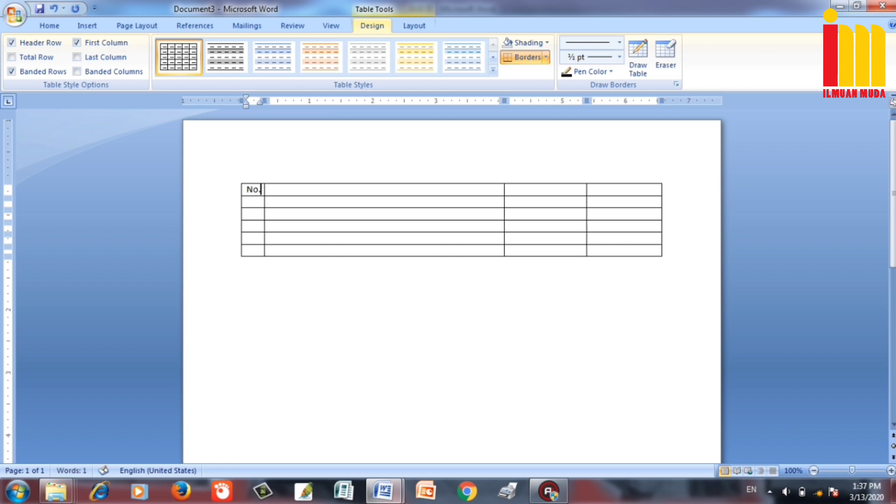
key("Tab")
type("N")
type("ama")
key("Tab")
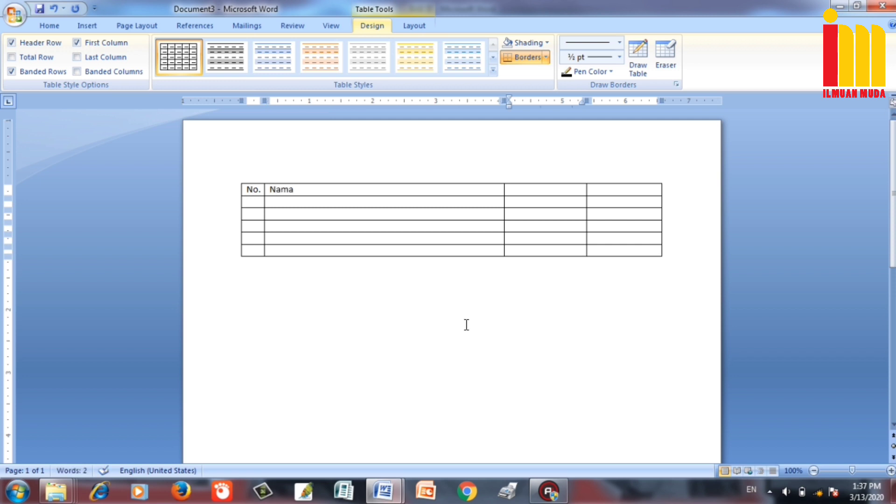
type("Us")
type("ia")
key("Tab")
type("Pek")
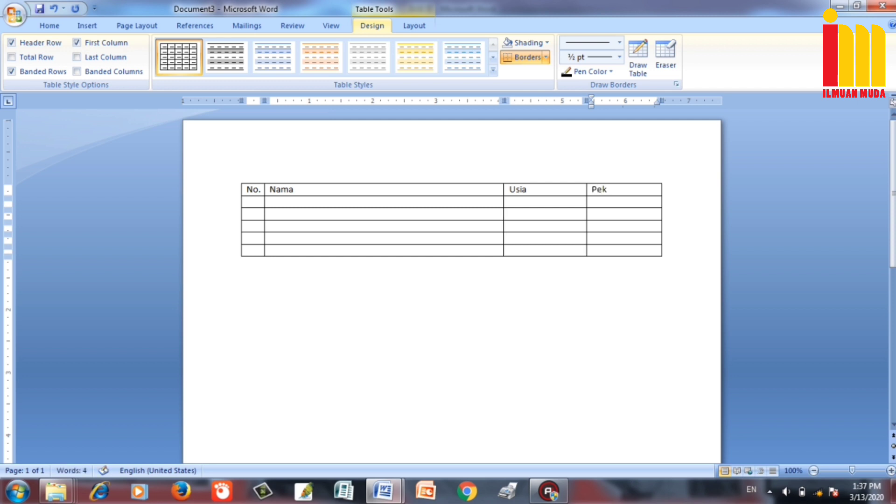
type("erja")
key("BackSpace")
key("BackSpace")
key("BackSpace")
type("rjaan")
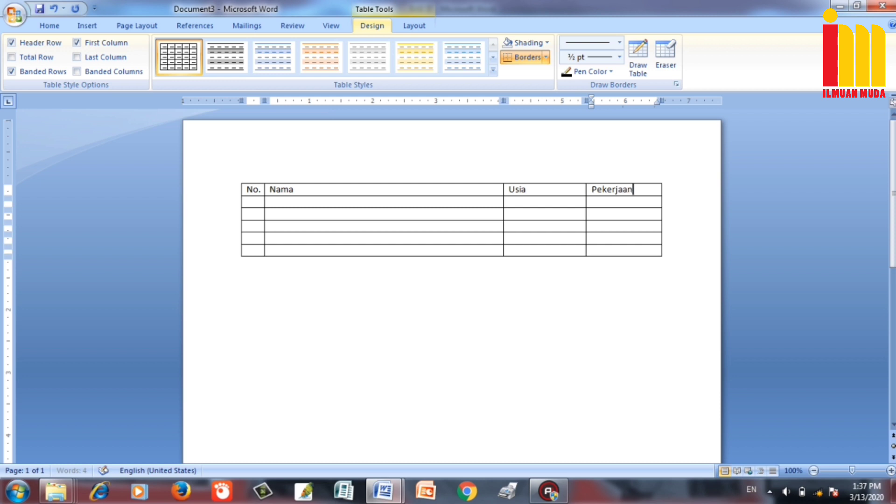
key("Down")
key("Left")
key("Left")
key("Left")
key("Left")
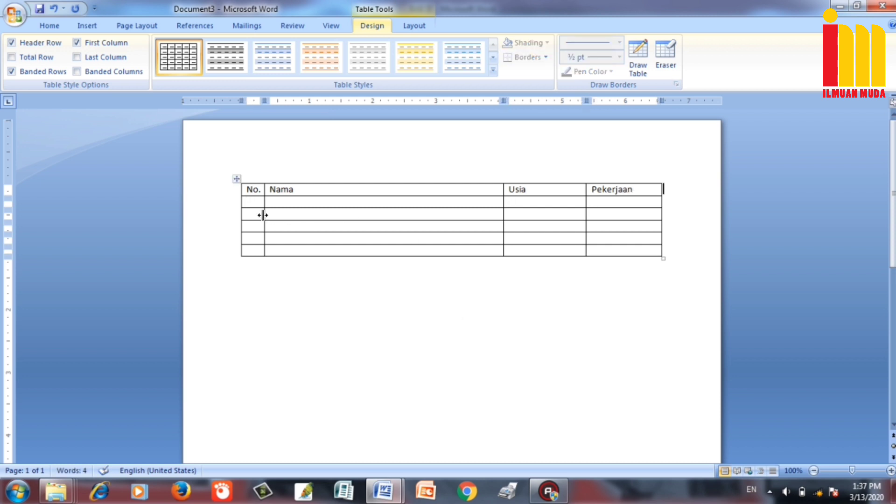
Number the five data rows 1 through 5 in the No. column.
left_click(250, 202)
type("1")
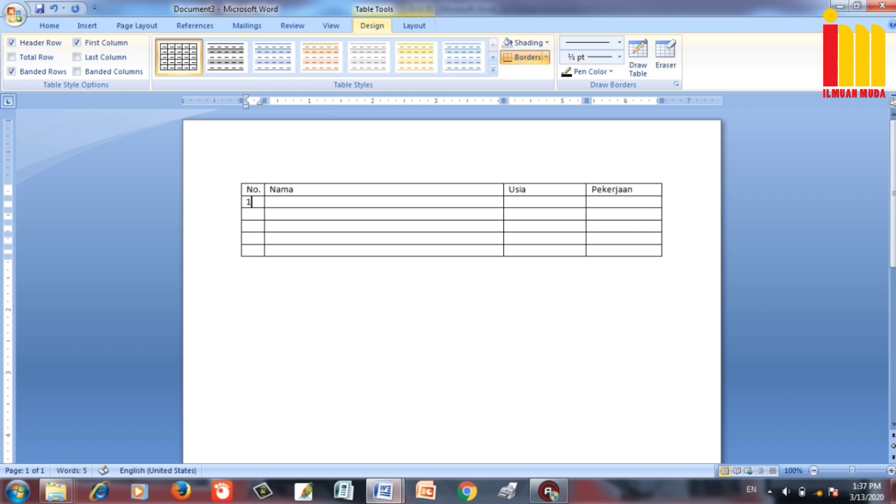
key("Down")
type("2")
key("Down")
type("3")
key("Down")
type("4")
key("Down")
type("5")
Enter the names Budi, Adi, Rina, Eni and Riyan in the Nama column.
key("Tab")
key("Up")
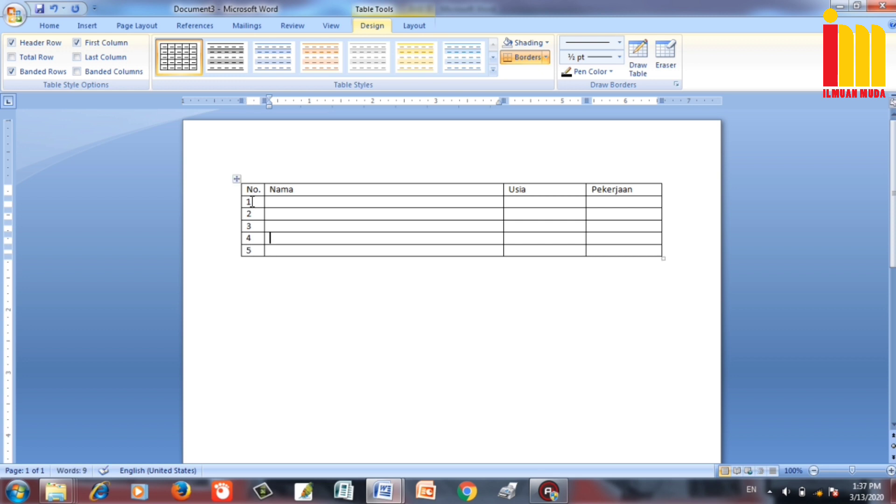
key("Up")
key("Up")
key("Up")
type("Budi")
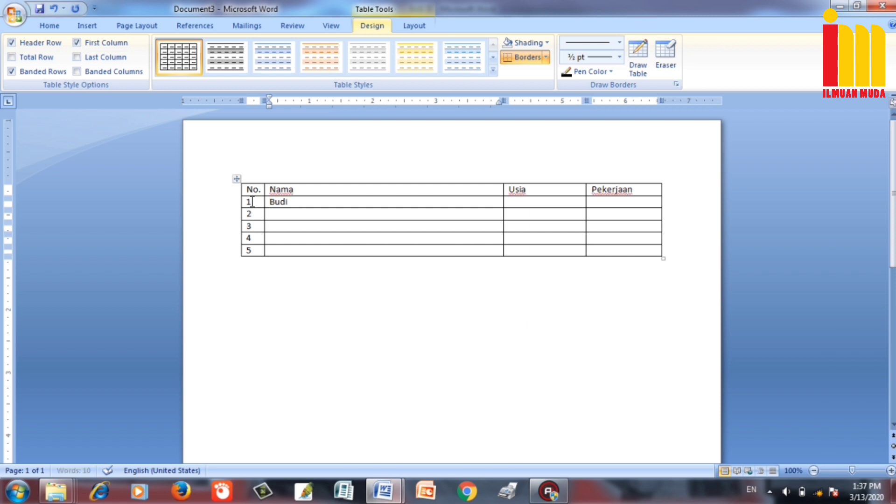
key("Down")
type("Ad")
type("i")
key("Down")
type("R")
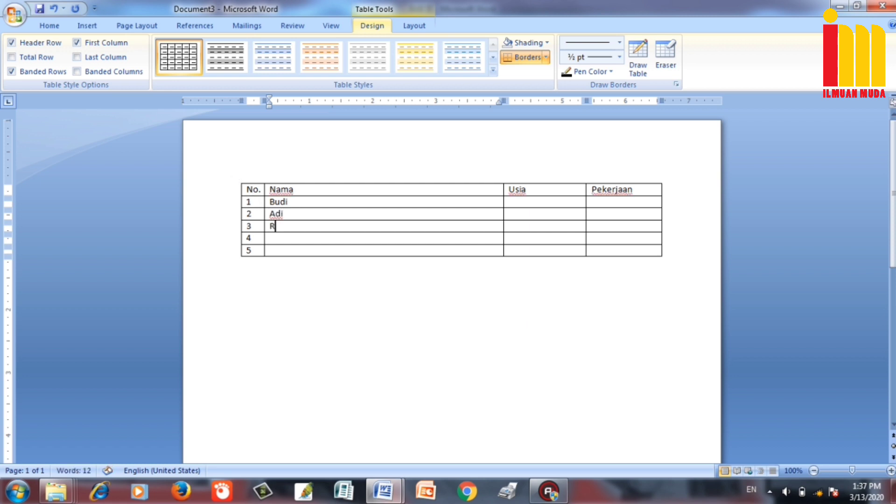
type("ina")
key("Down")
type("E")
type("ni")
key("Down")
type("Riyan")
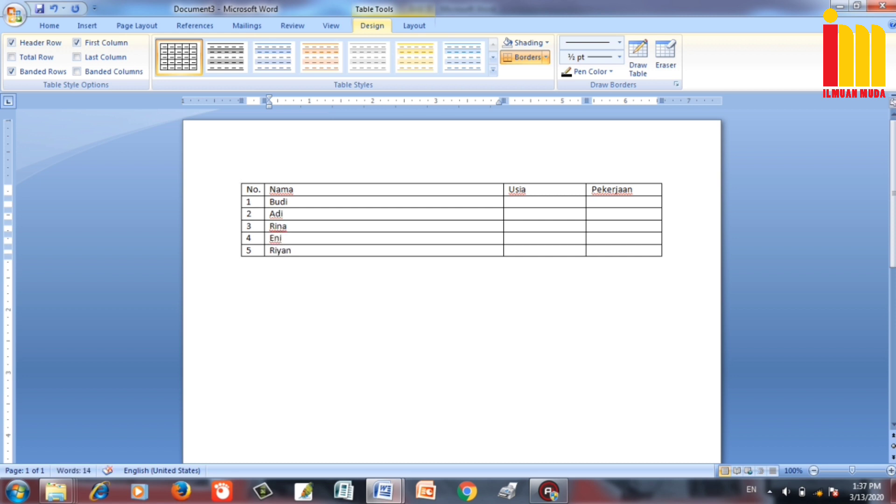
Fill the Usia column with ages 17, 15, 16, 17 and 16.
key("Tab")
key("Up")
key("Up")
key("Up")
key("Up")
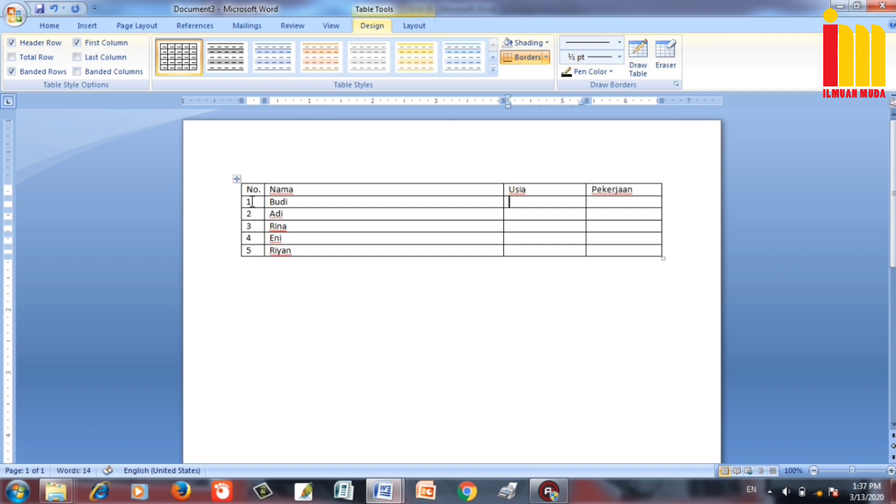
type("1")
type("7")
key("Down")
type("15")
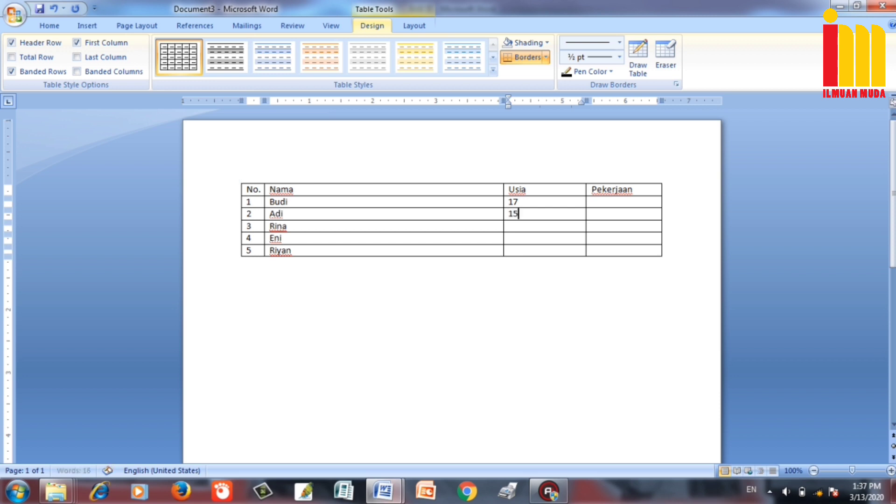
key("Down")
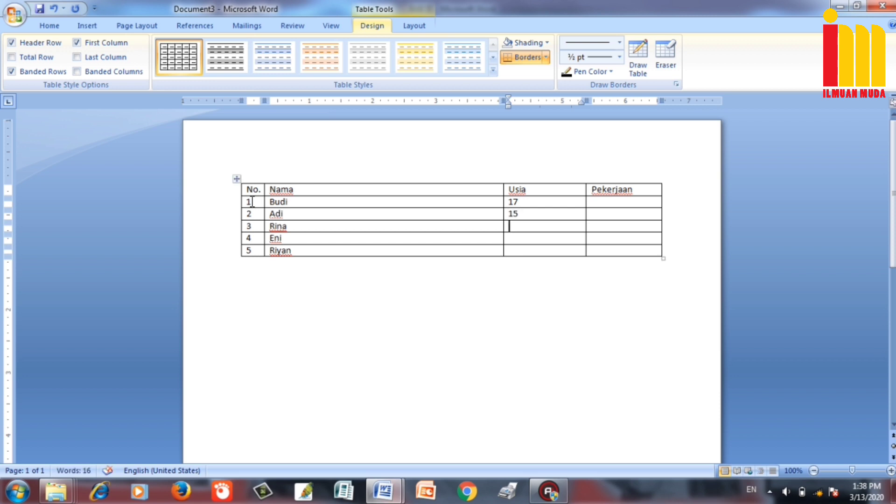
type("16")
key("Down")
type("17")
key("Down")
type("1")
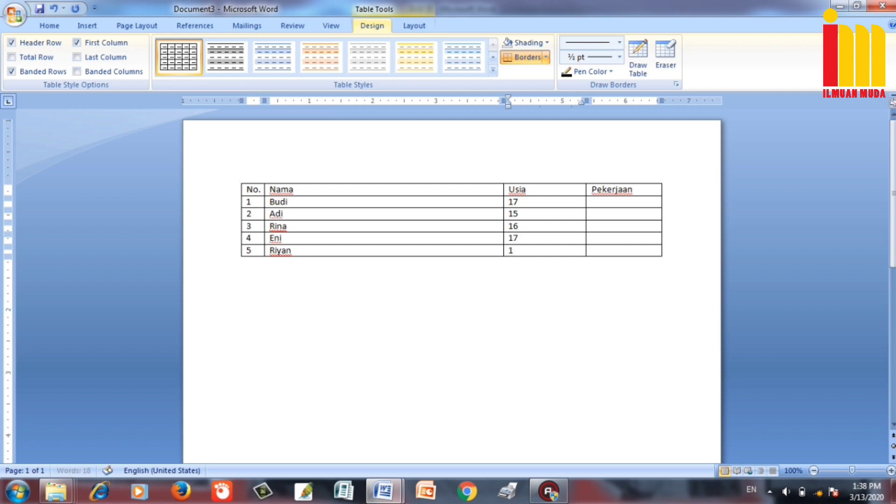
type("6")
Fill the Pekerjaan column with Pengamen, Pedagang, Pemulung, Pengamen and Pengamen.
key("Tab")
key("Up")
key("Up")
key("Up")
key("Up")
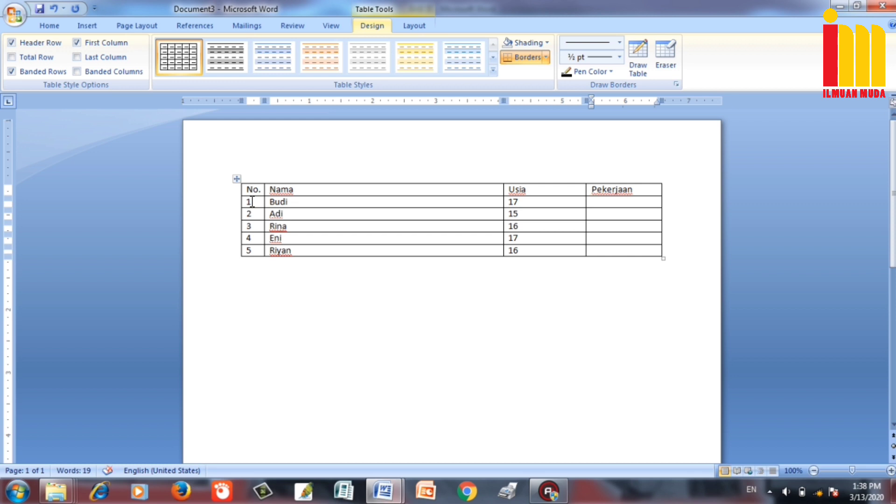
type("Pen")
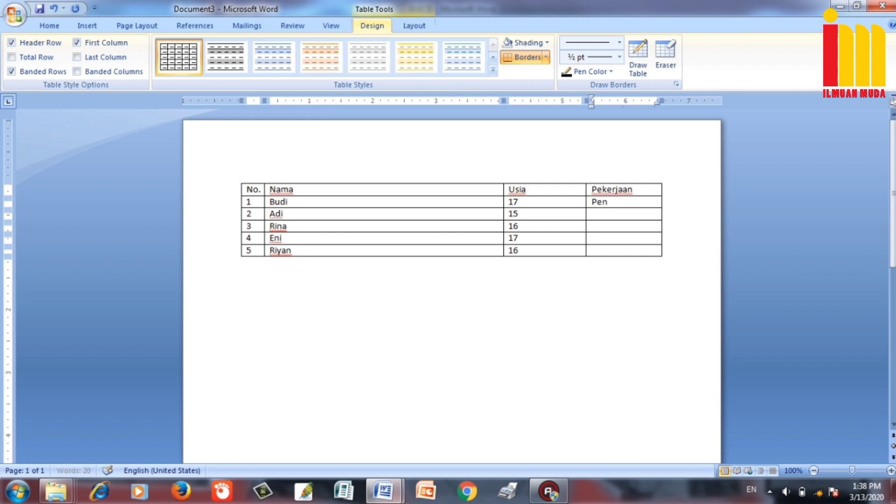
type("gamen")
key("Down")
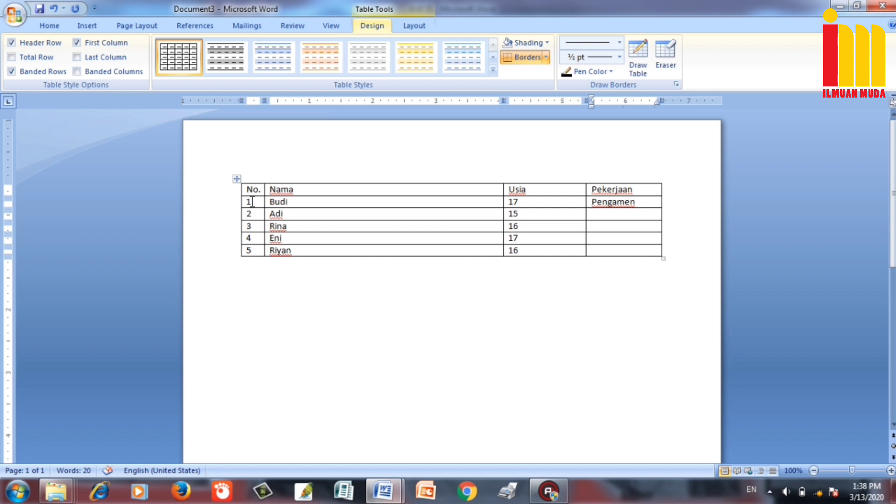
type("Peda")
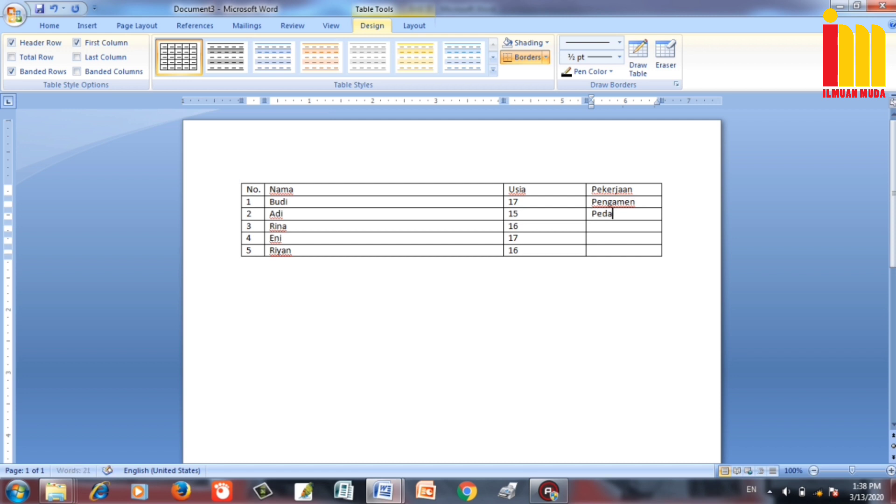
type("gang")
key("Down")
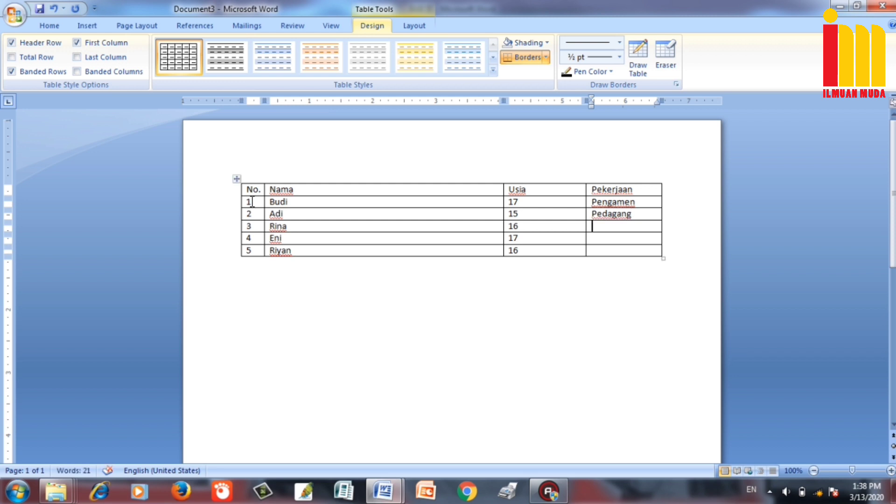
type("Pemul")
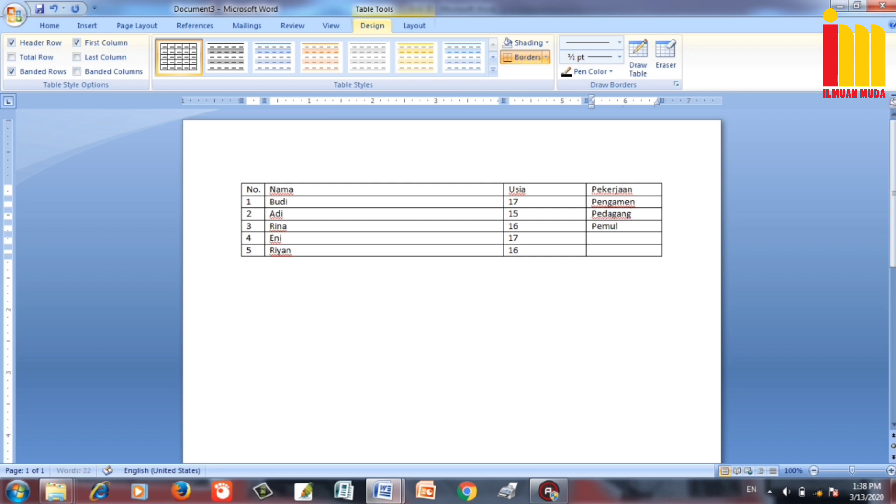
type("ung")
key("Down")
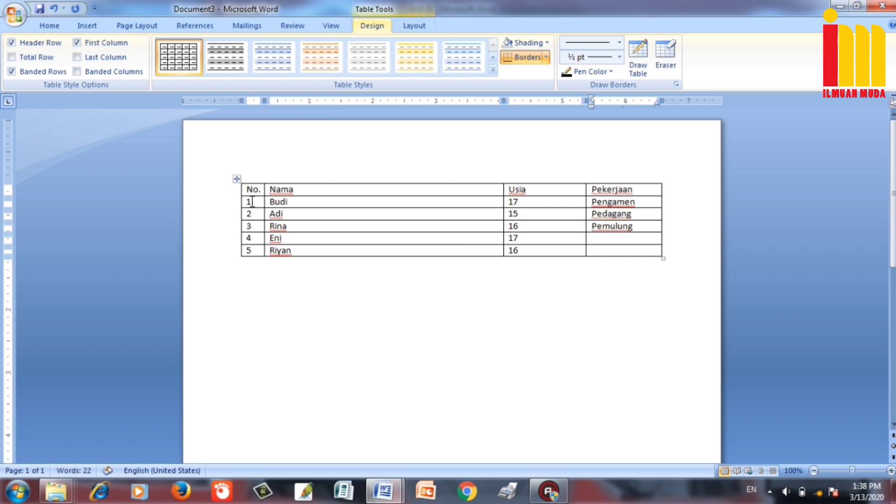
type("Pe")
type("ngamen")
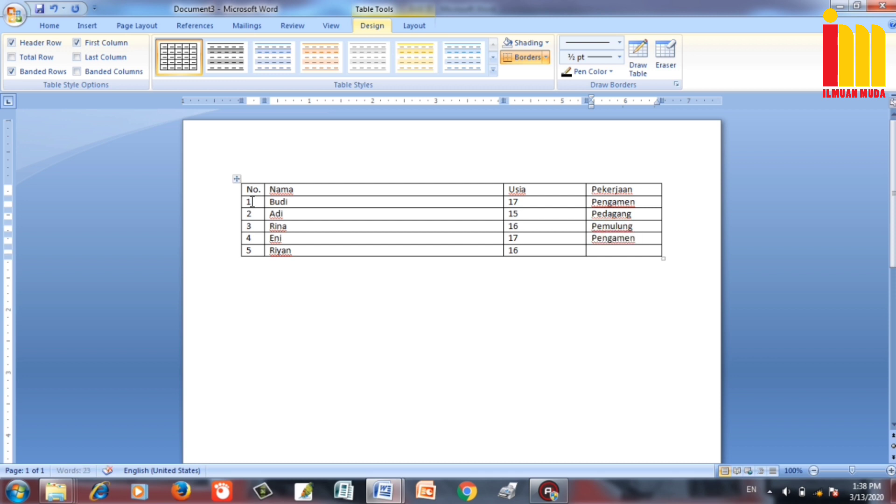
key("Down")
type("Pe")
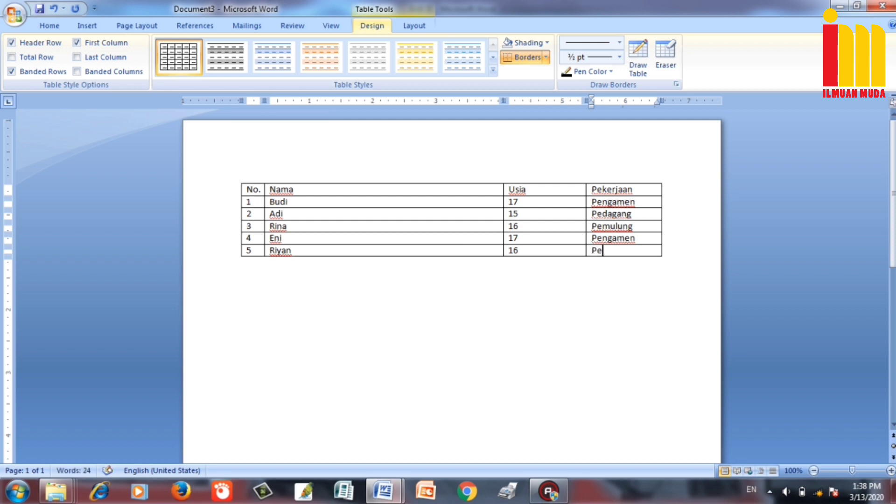
type("ngamen")
mouse_move(279, 202)
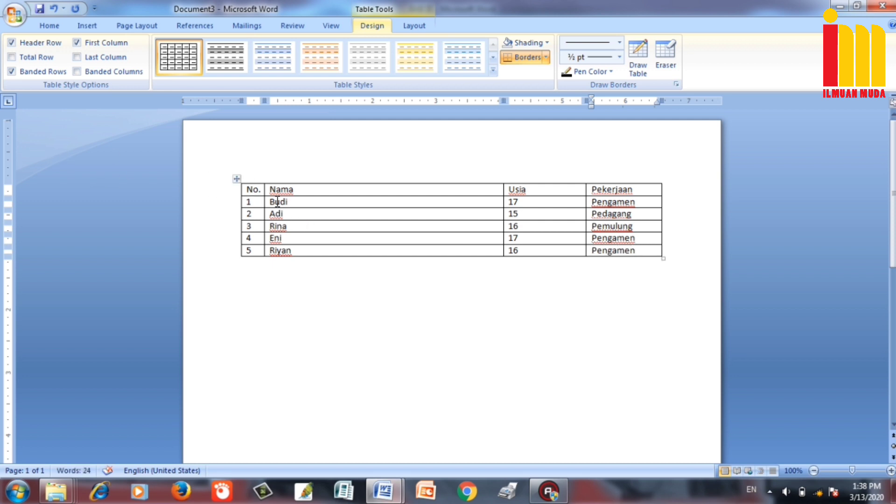
left_click(248, 191)
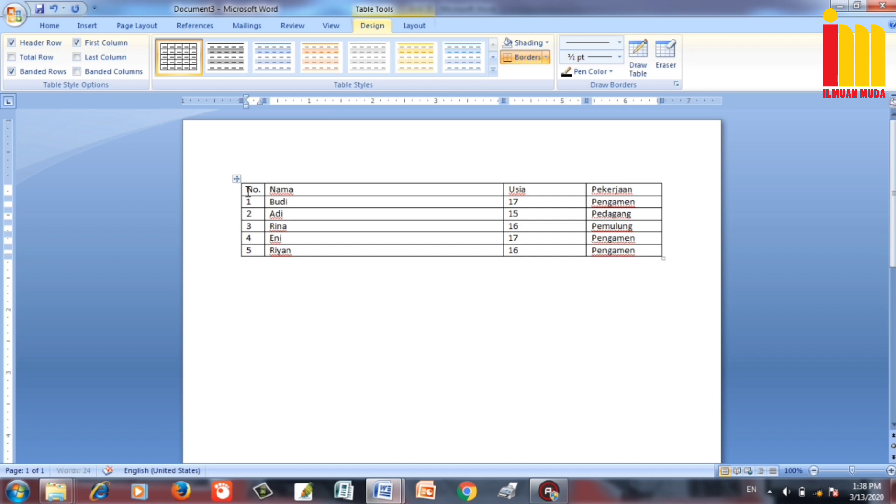
Select all the table text and set it to Times New Roman, 12 pt.
left_click(50, 26)
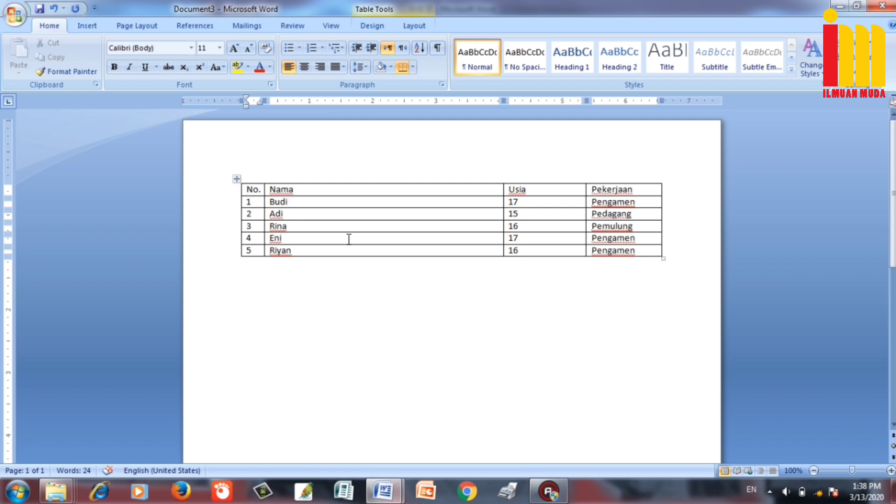
mouse_move(250, 190)
key("ctrl+a")
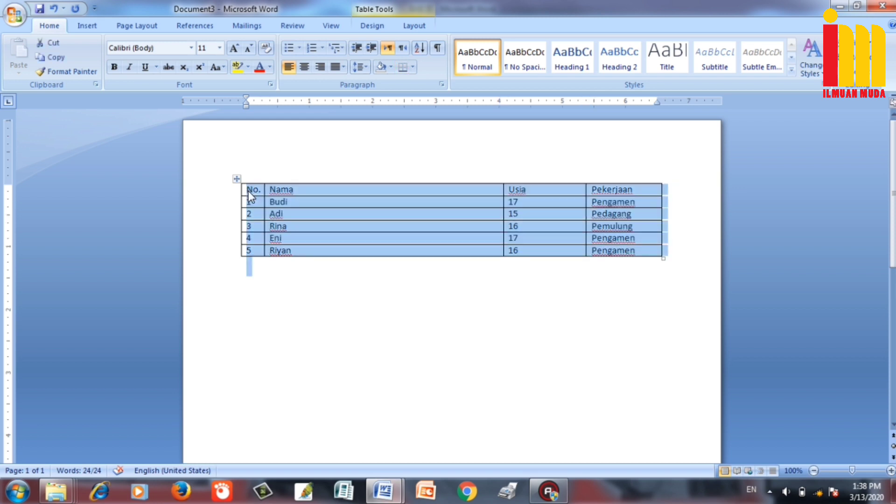
left_click(192, 49)
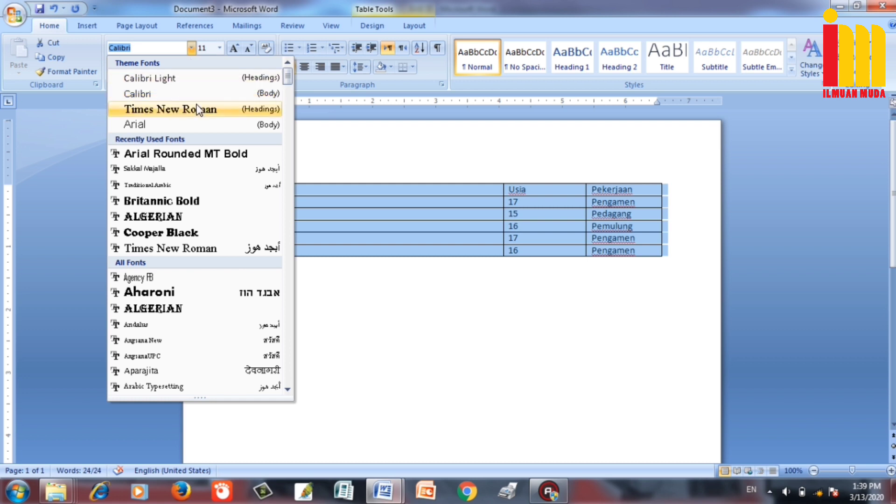
left_click(198, 110)
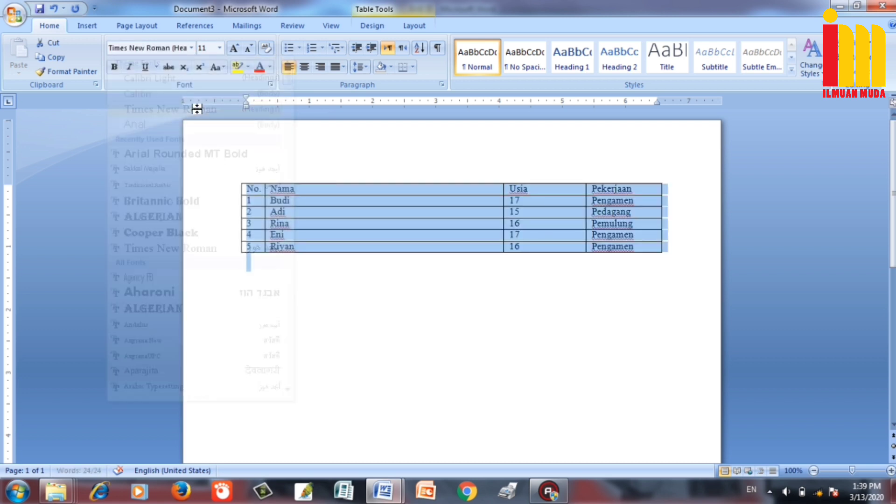
left_click(220, 48)
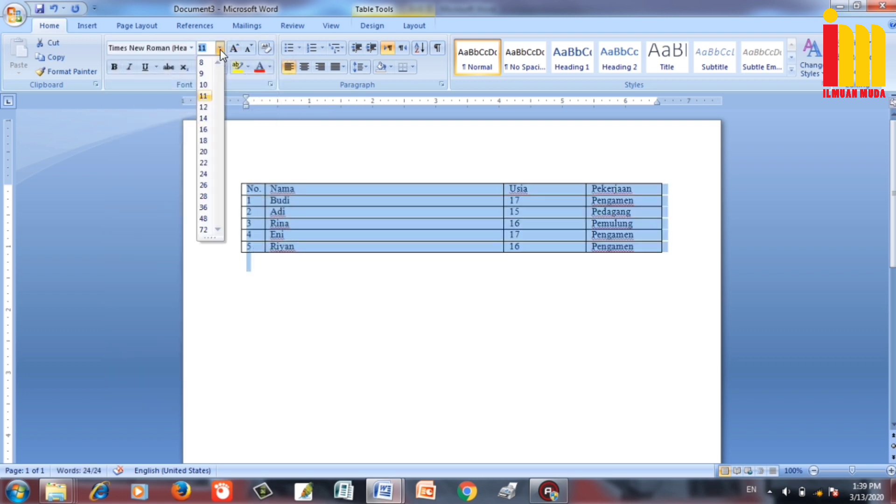
left_click(203, 108)
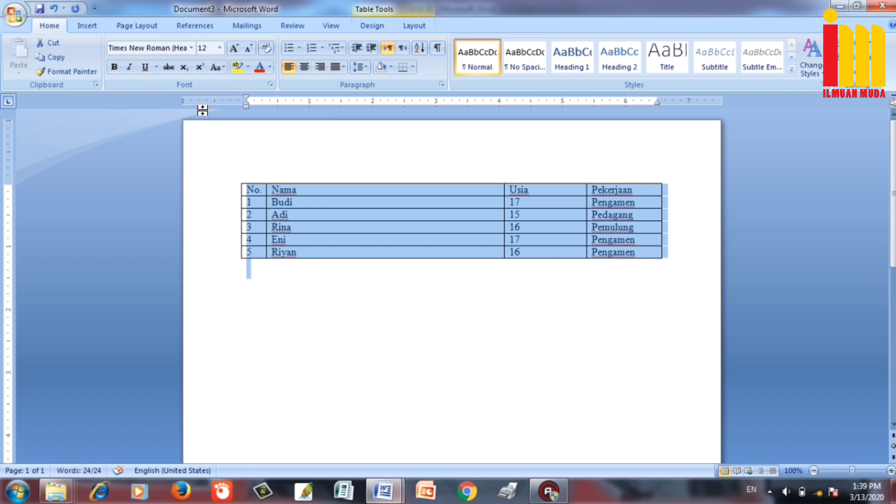
left_click(350, 201)
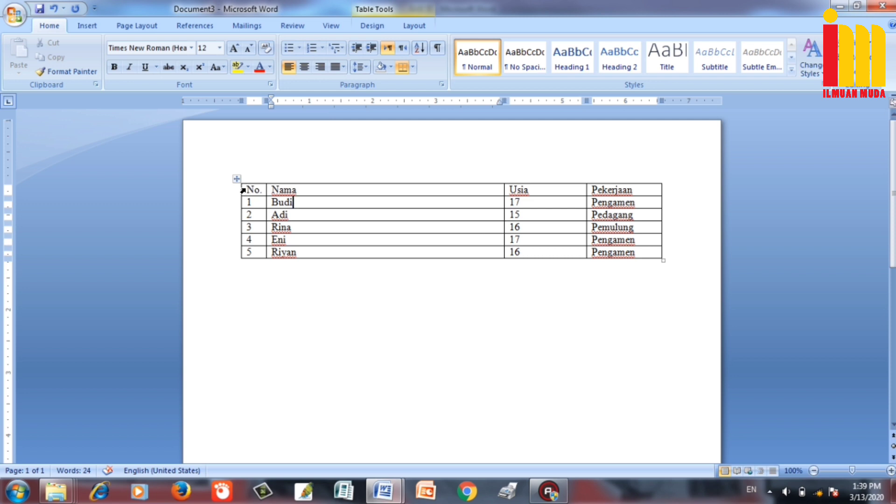
Make the header row text centred and bold.
left_click(243, 191)
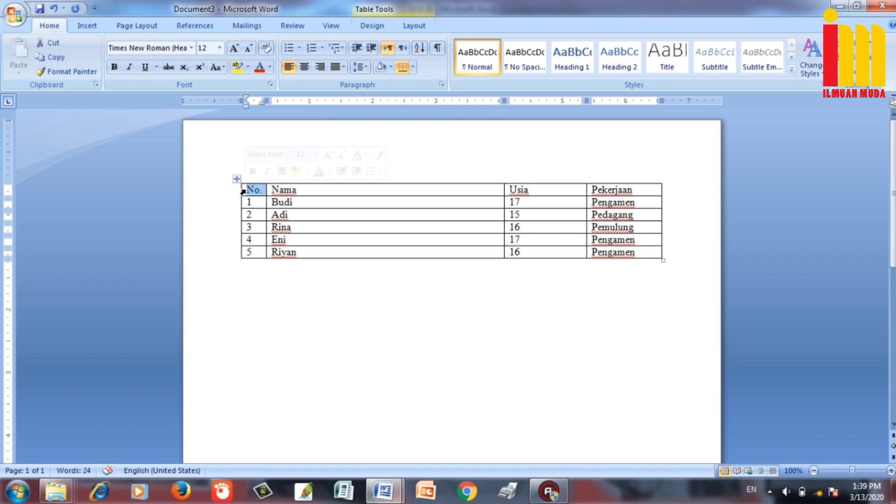
left_click_drag(242, 191, 625, 190)
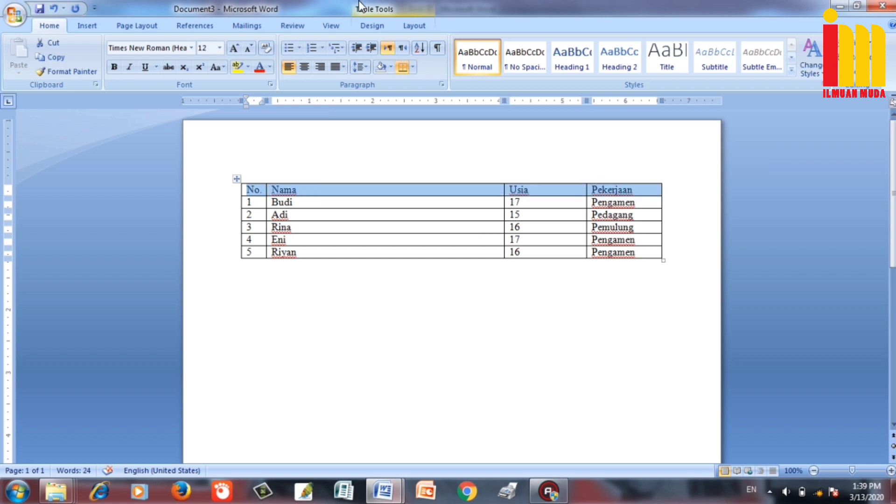
left_click(303, 67)
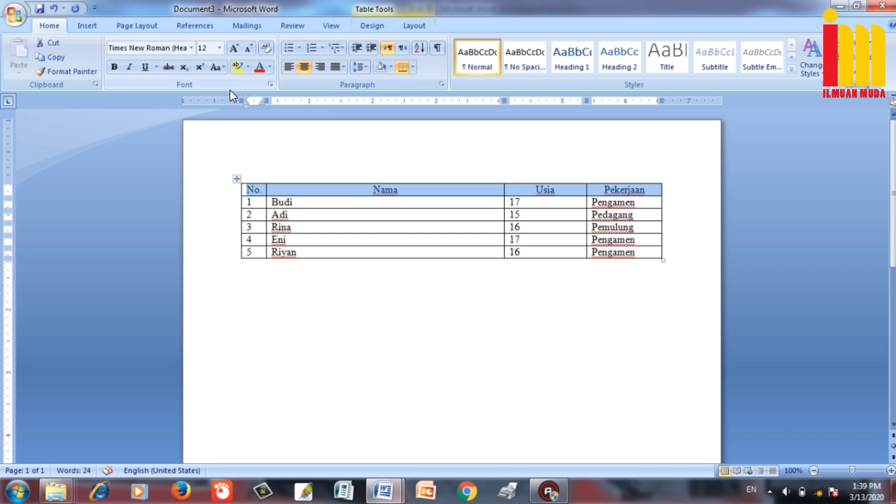
left_click(114, 67)
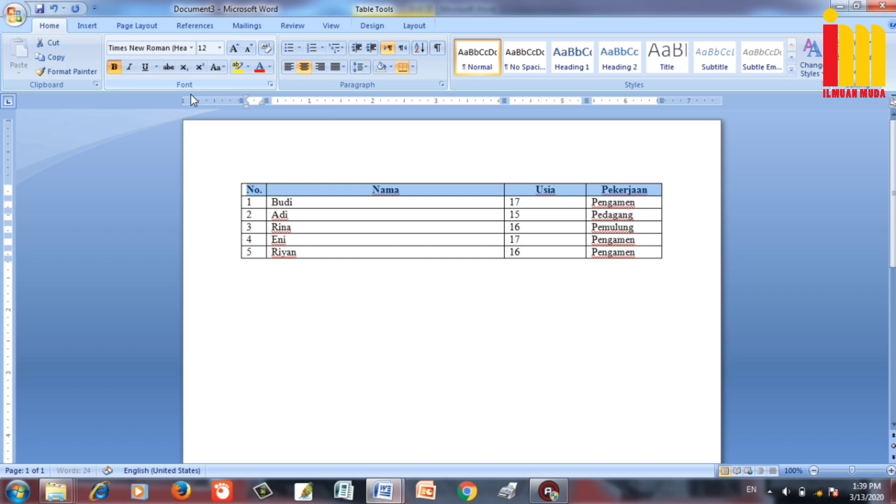
left_click(341, 201)
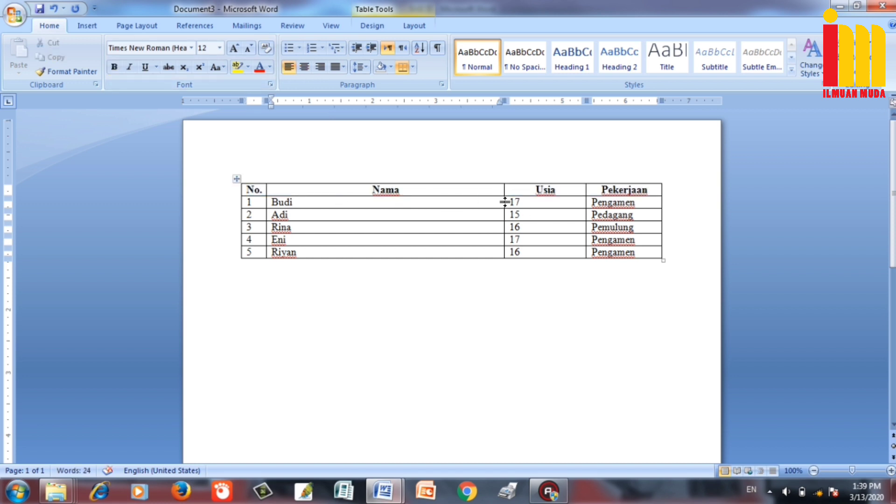
Centre the Usia and Pekerjaan data cells and the numbers in the No. column.
left_click_drag(510, 204, 640, 252)
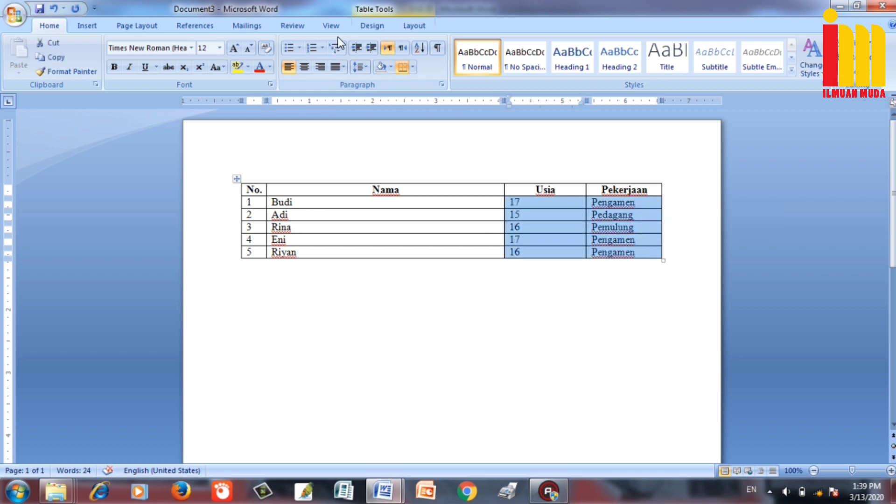
left_click(305, 68)
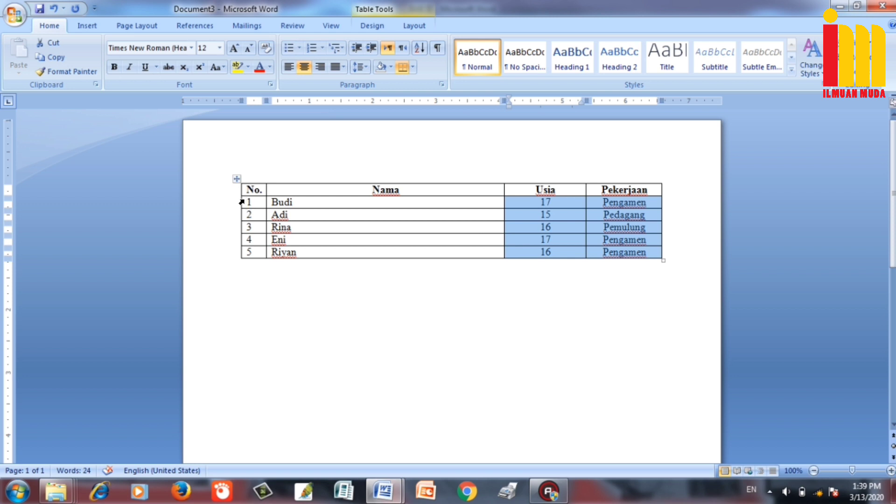
left_click_drag(242, 202, 244, 253)
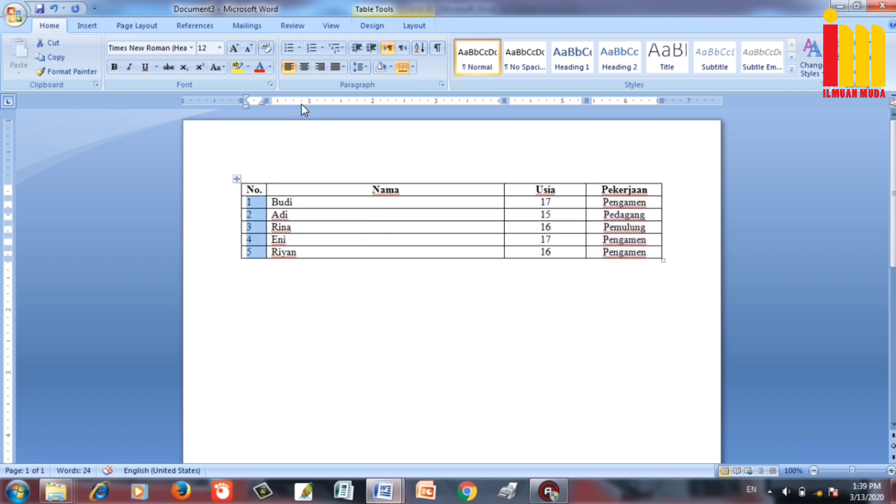
left_click(304, 68)
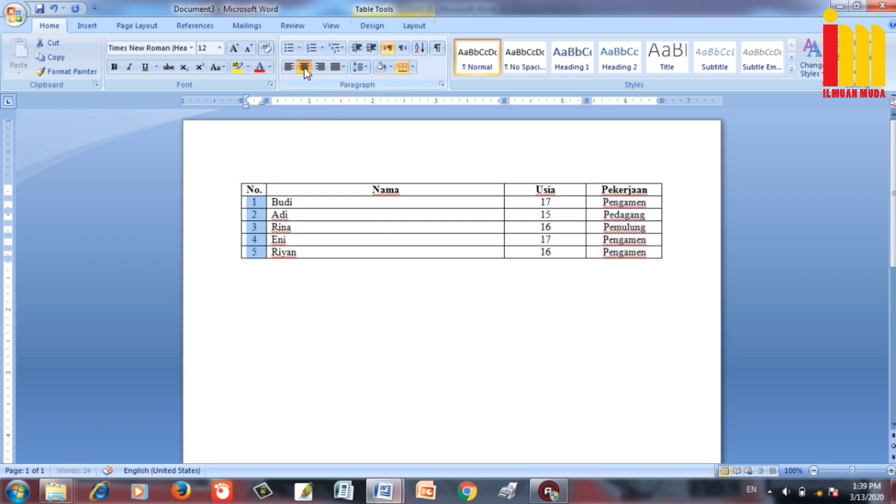
left_click(373, 204)
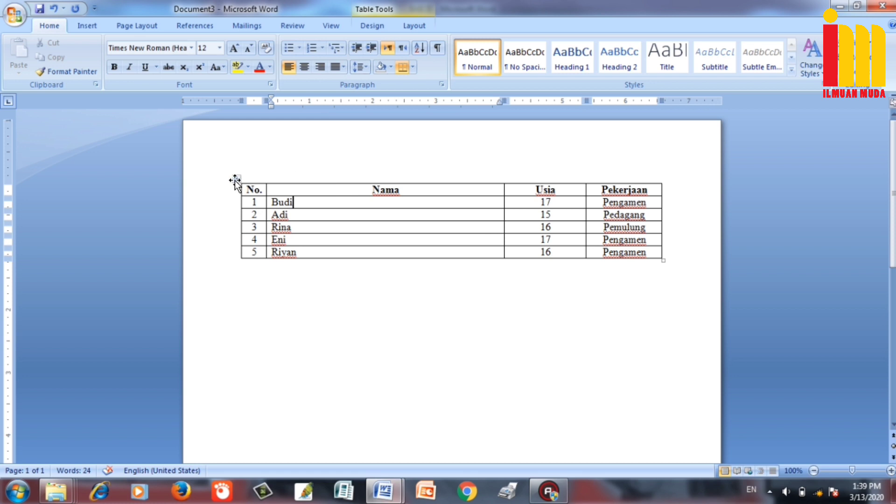
Apply the Medium Shading 1 - Accent 5 blue style from the Table Styles gallery.
left_click(377, 24)
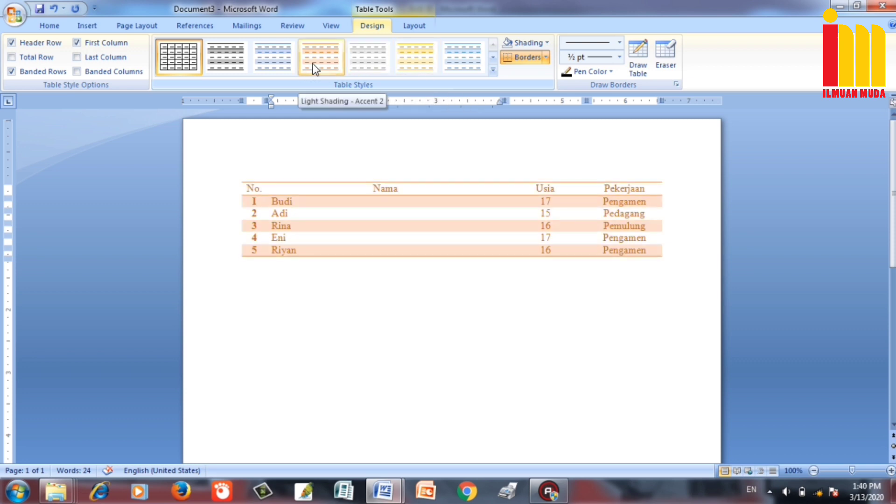
left_click(493, 70)
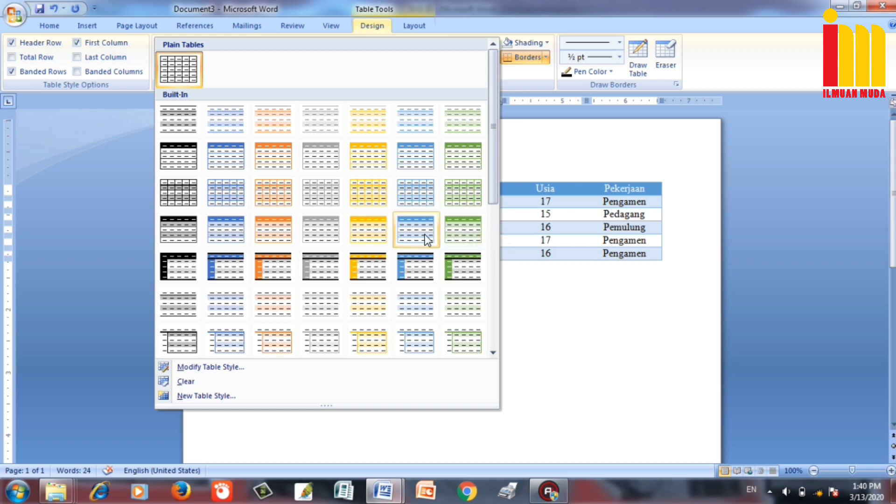
left_click(427, 238)
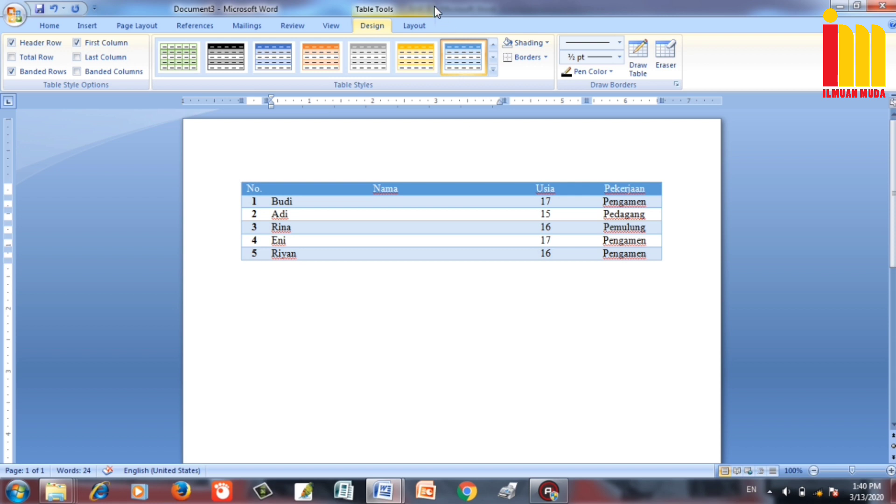
left_click(414, 25)
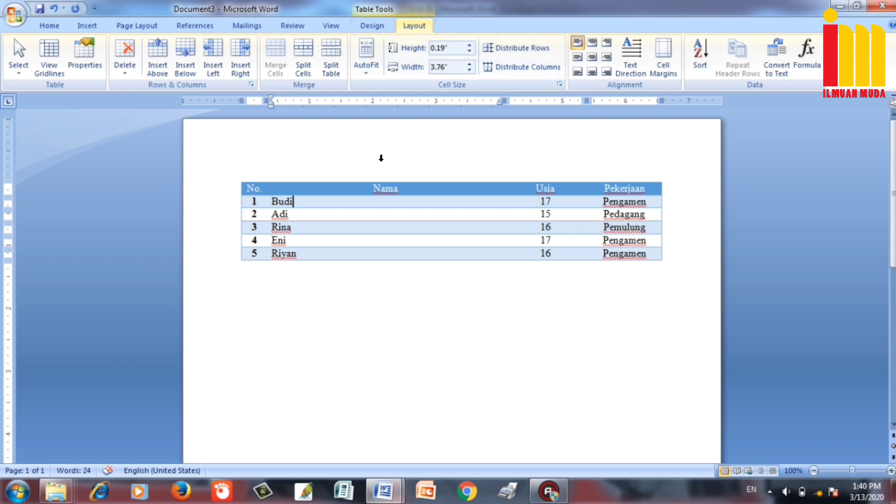
mouse_move(452, 220)
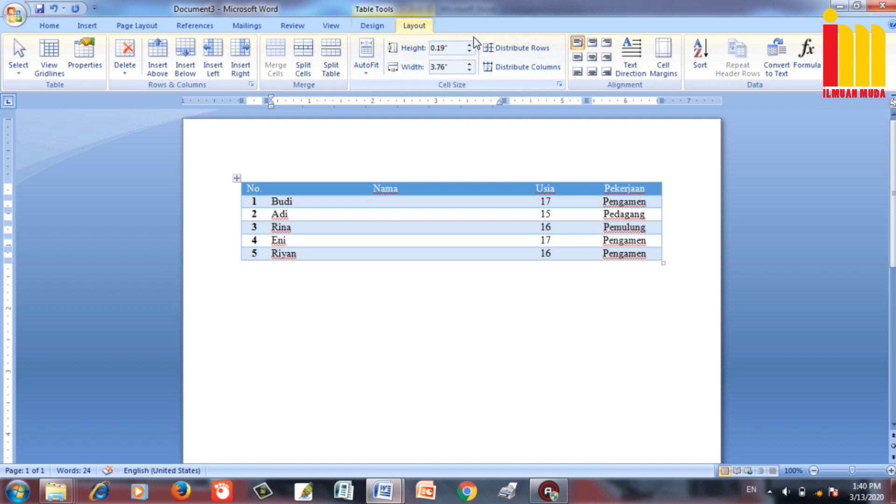
Raise the row heights of the Budi, Adi and Rina–Riyan rows one group at a time.
left_click(470, 44)
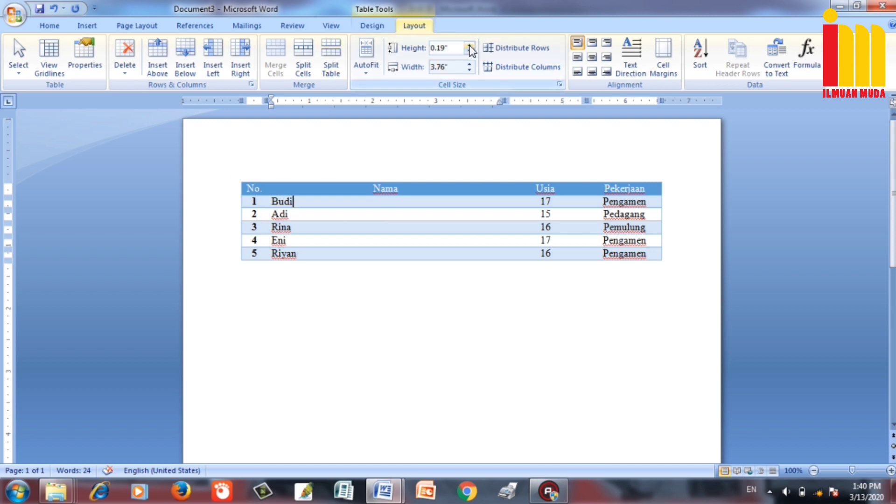
left_click(470, 45)
left_click(470, 45)
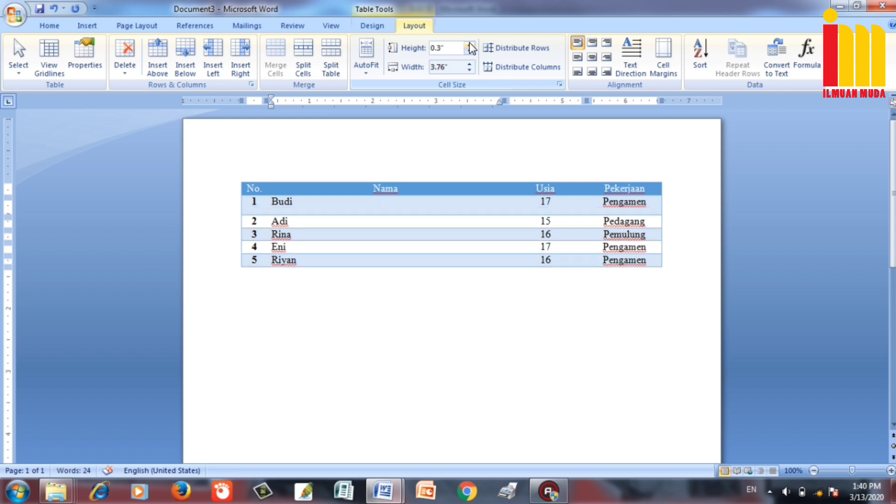
left_click(470, 45)
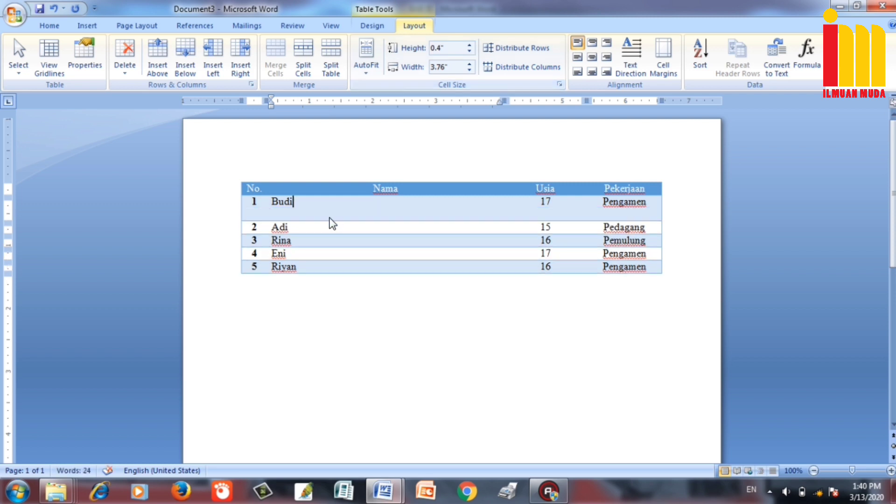
mouse_move(283, 203)
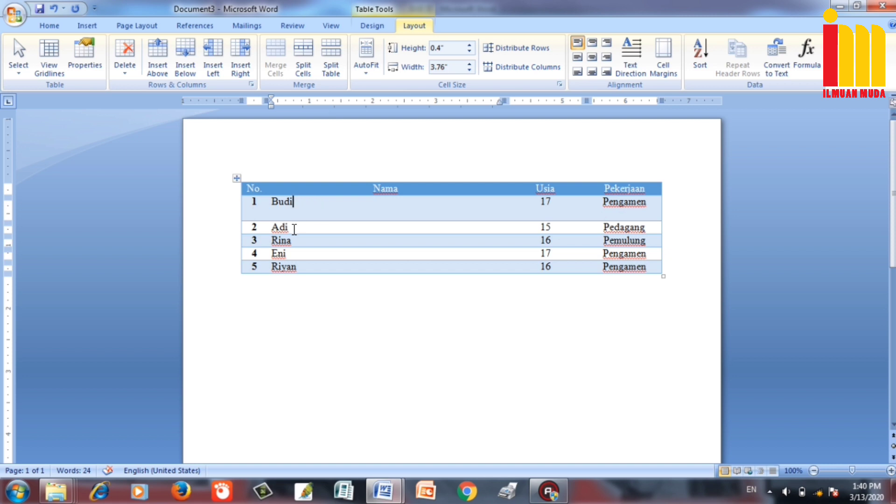
left_click(295, 228)
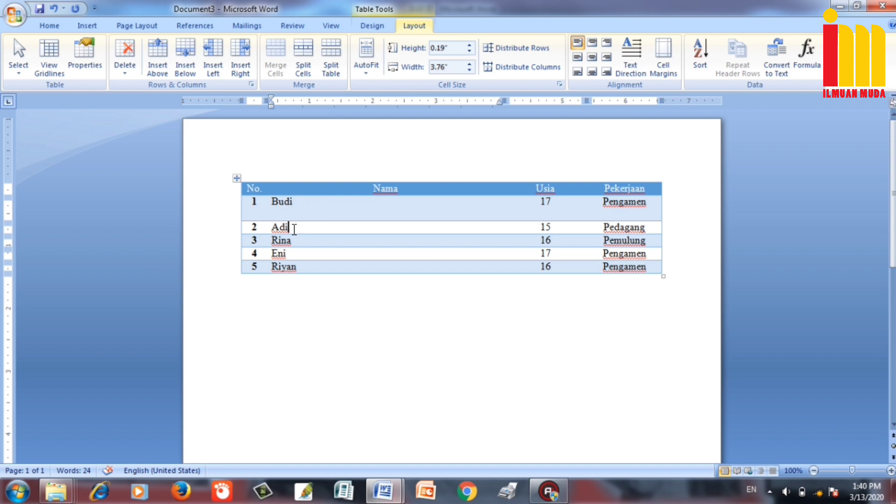
left_click(470, 45)
left_click(470, 45)
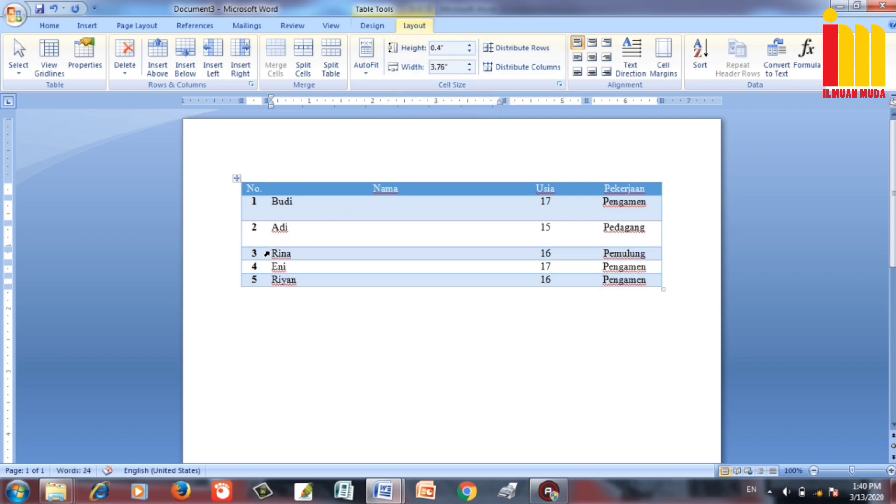
left_click_drag(266, 254, 284, 279)
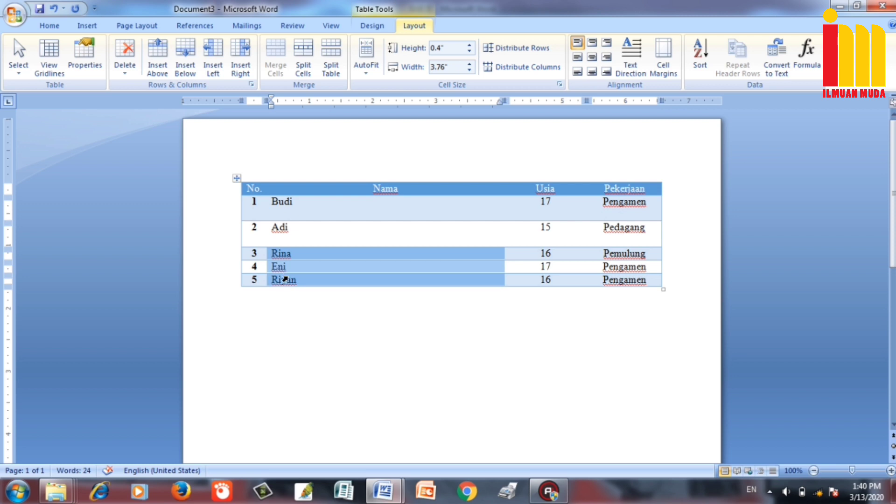
left_click(470, 46)
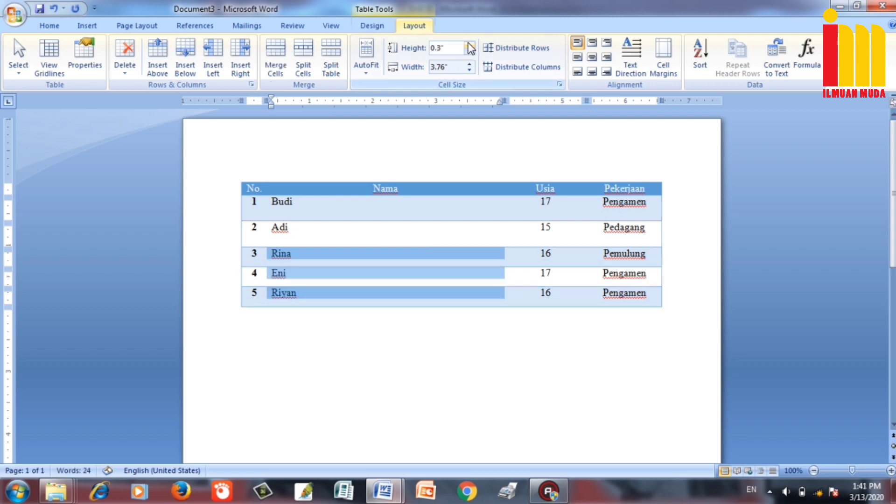
left_click(470, 45)
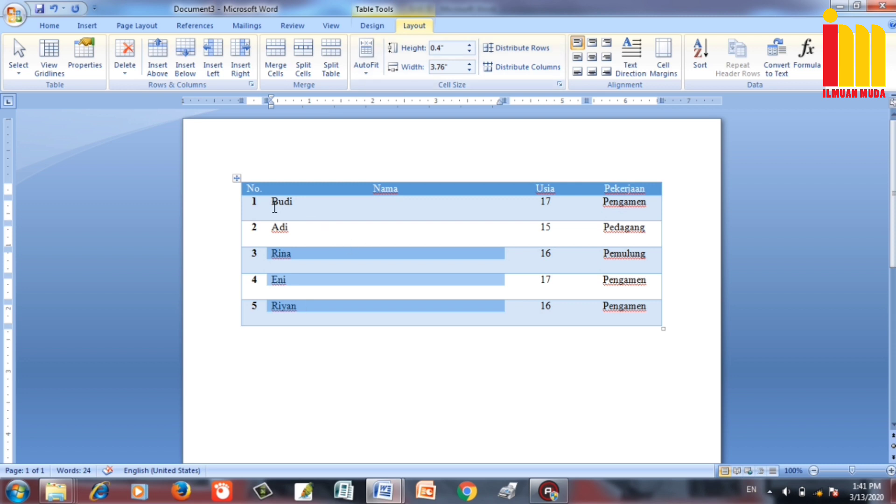
left_click(274, 207)
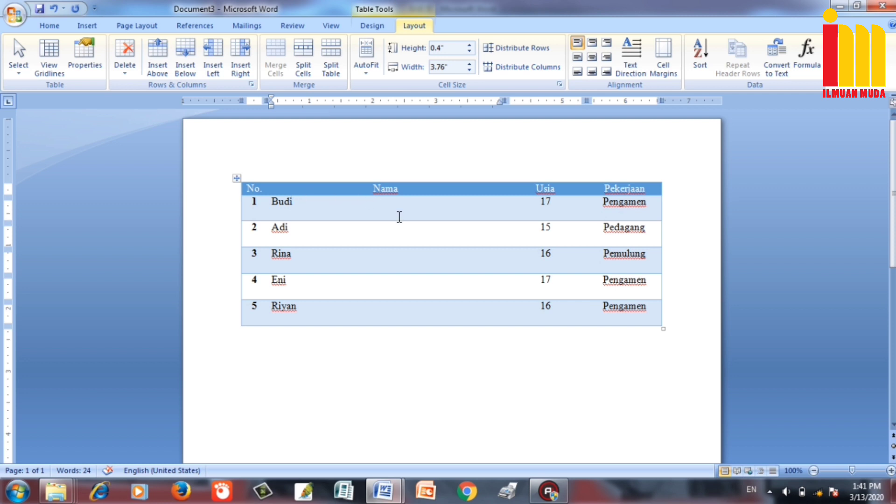
left_click(399, 217)
Set every table row to 0.3" height and undo the column-width narrowing.
left_click(236, 181)
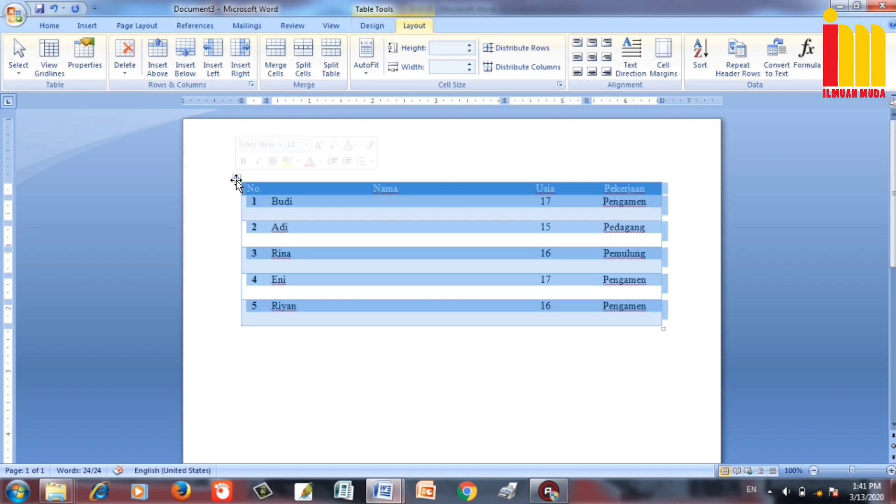
left_click(470, 46)
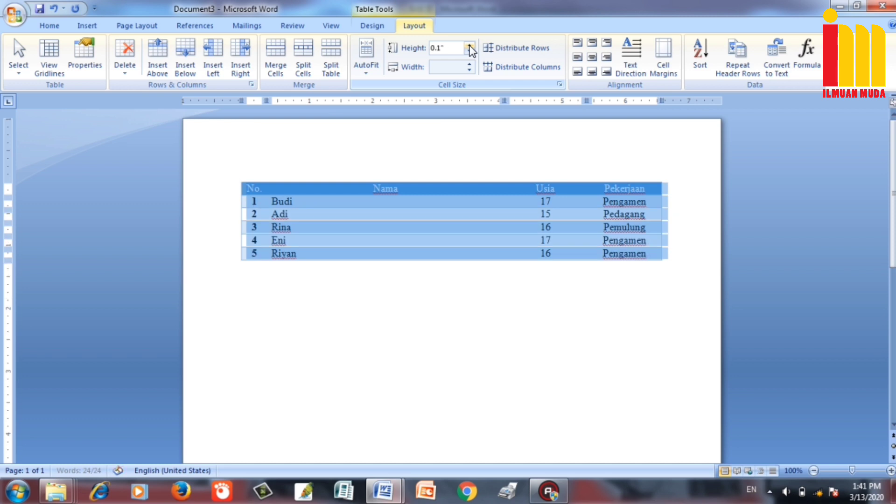
left_click(469, 46)
left_click(469, 47)
left_click(470, 47)
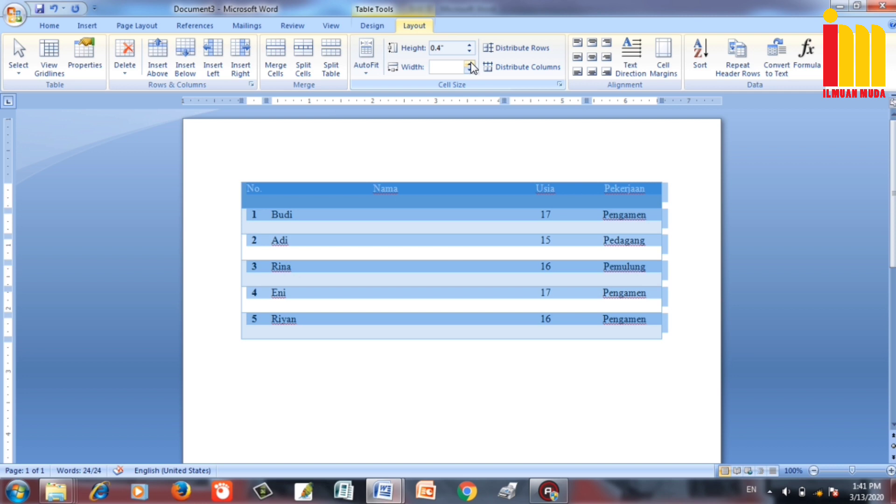
left_click(471, 64)
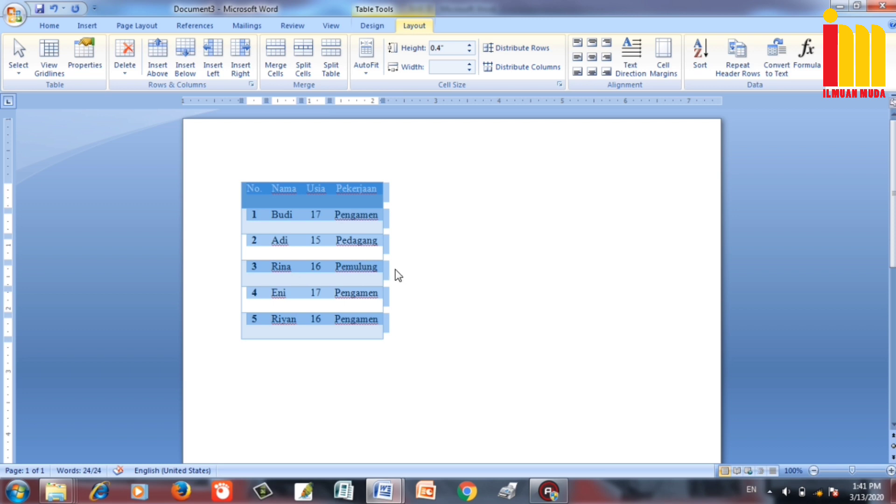
left_click(55, 9)
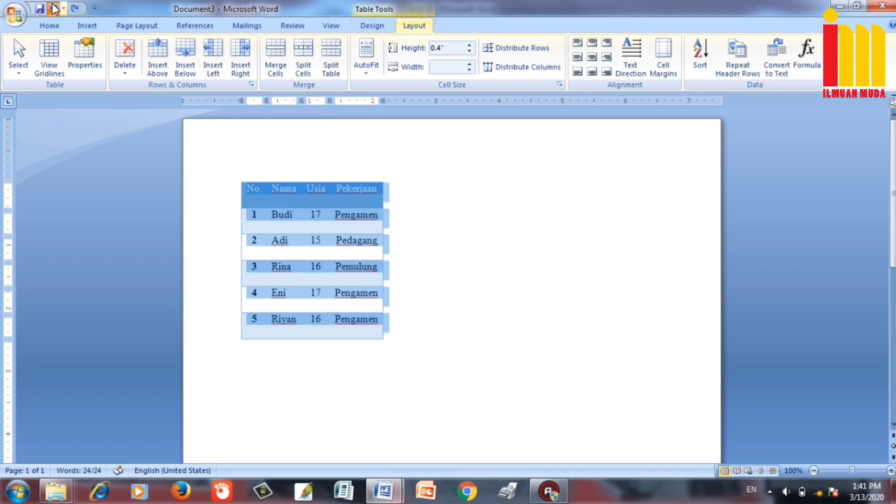
left_click(55, 10)
left_click(55, 10)
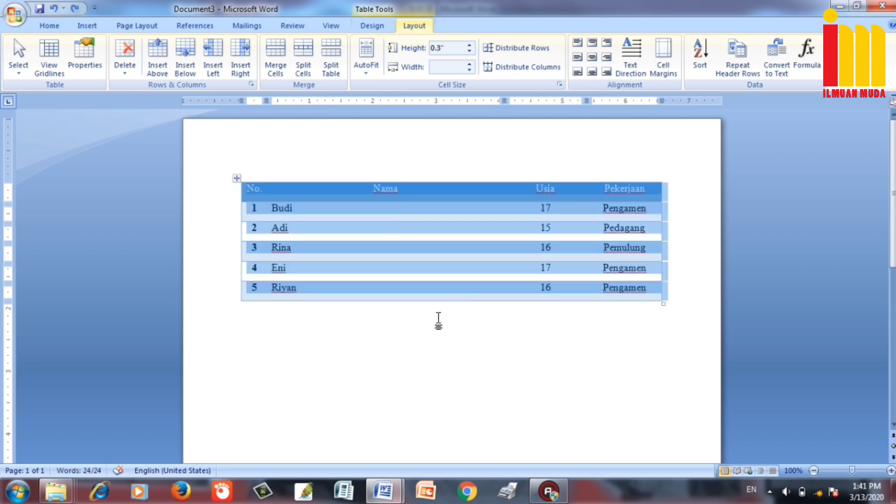
left_click(438, 320)
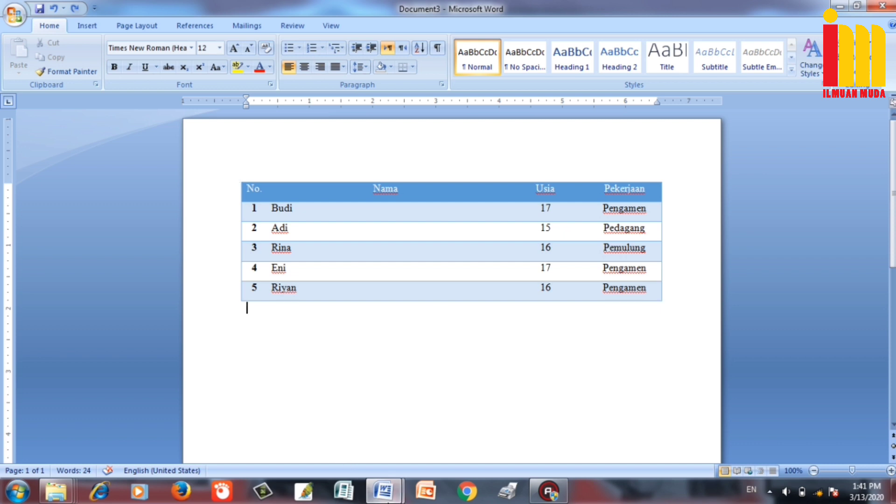
mouse_move(382, 491)
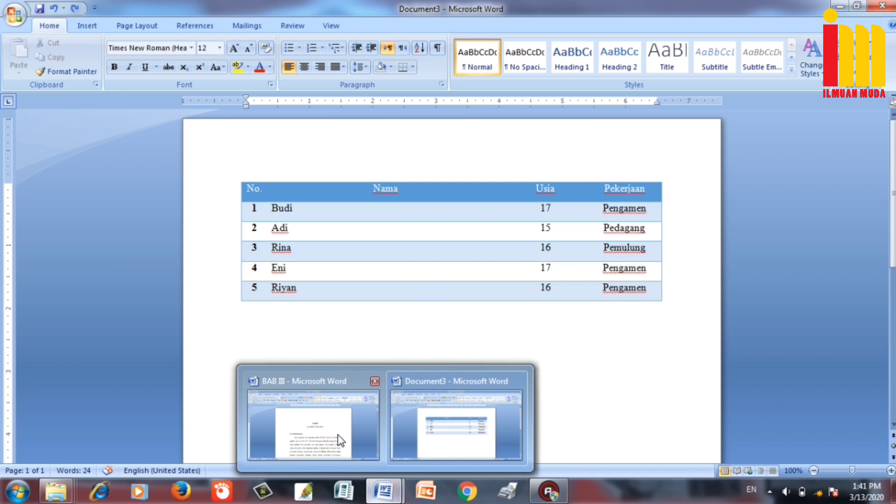
Copy the first paragraph under 3.1. Jenis Penelitian from BAB III, then return to Document3.
left_click(340, 439)
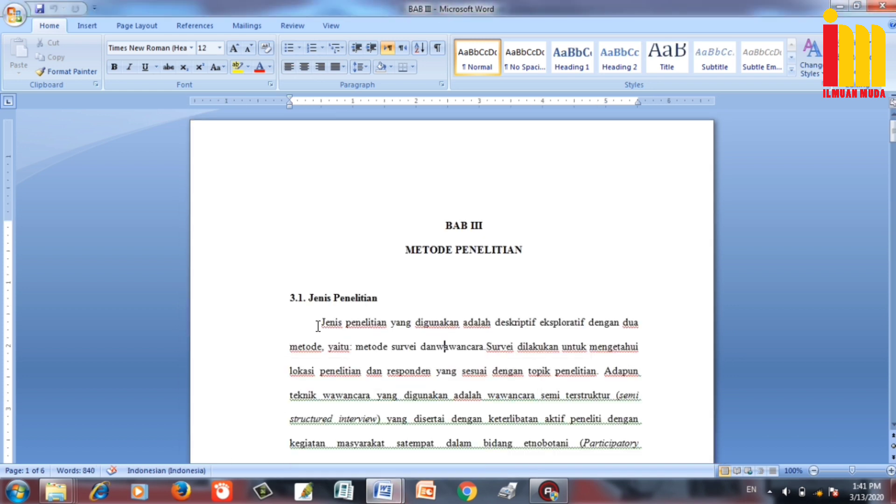
mouse_move(319, 326)
left_mouse_down()
mouse_move(391, 327)
mouse_move(643, 446)
left_mouse_up()
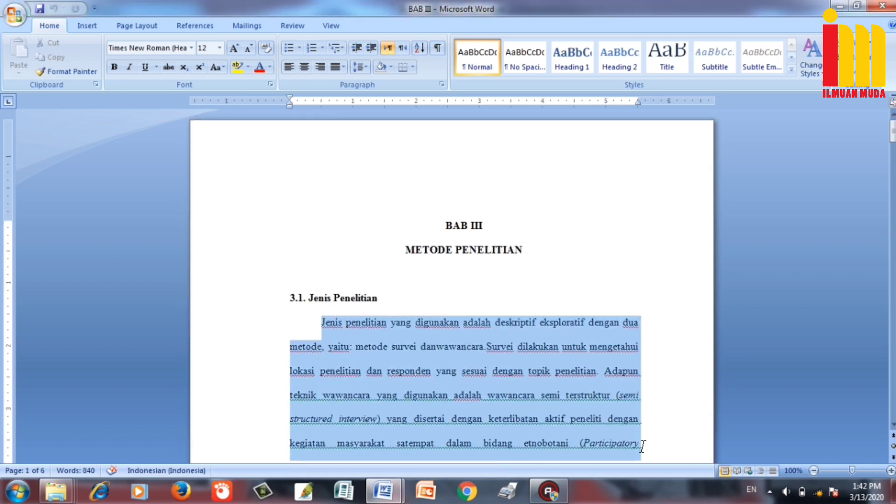
key("ctrl+c")
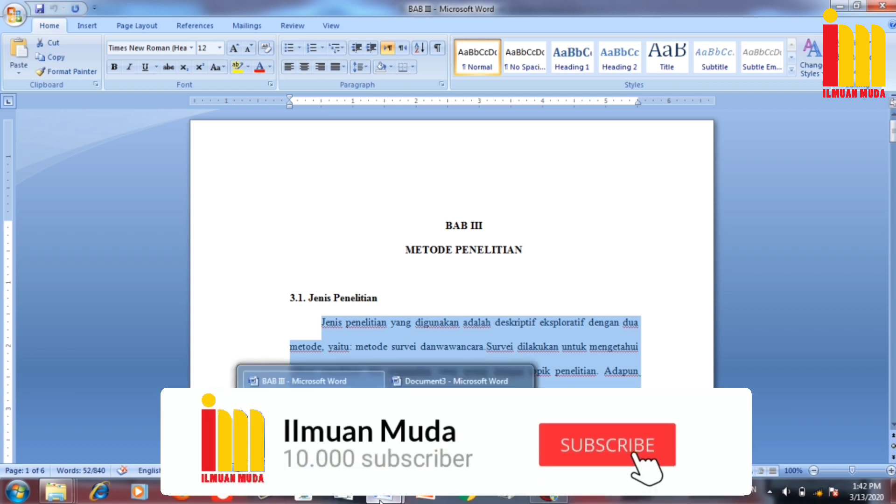
left_click(456, 381)
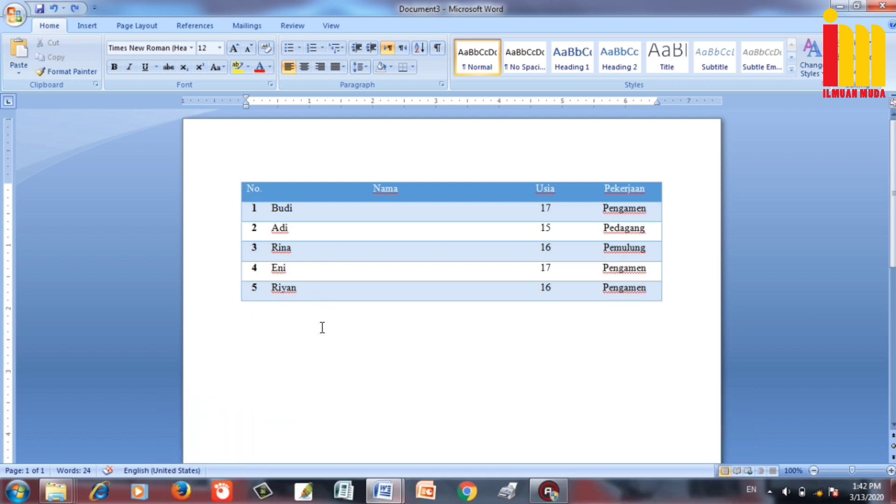
Paste the copied research paragraph and drag the people table down beneath it.
key("ctrl+v")
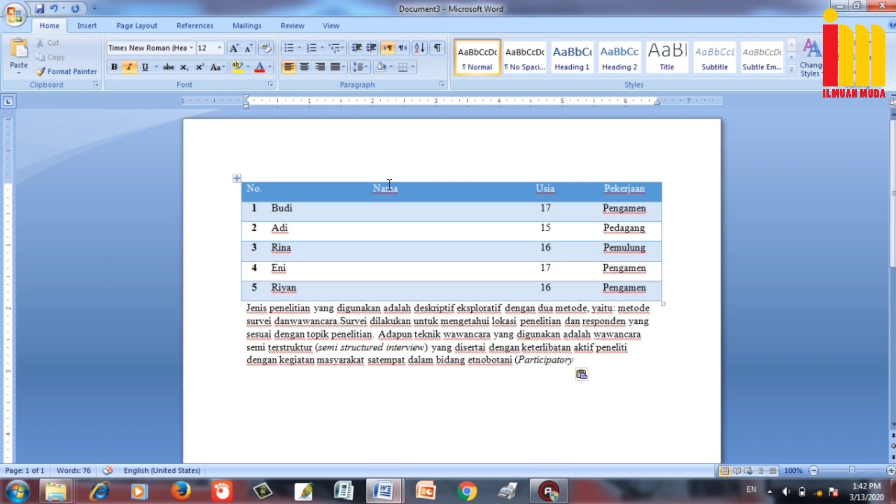
left_click(236, 179)
left_click_drag(235, 178, 245, 323)
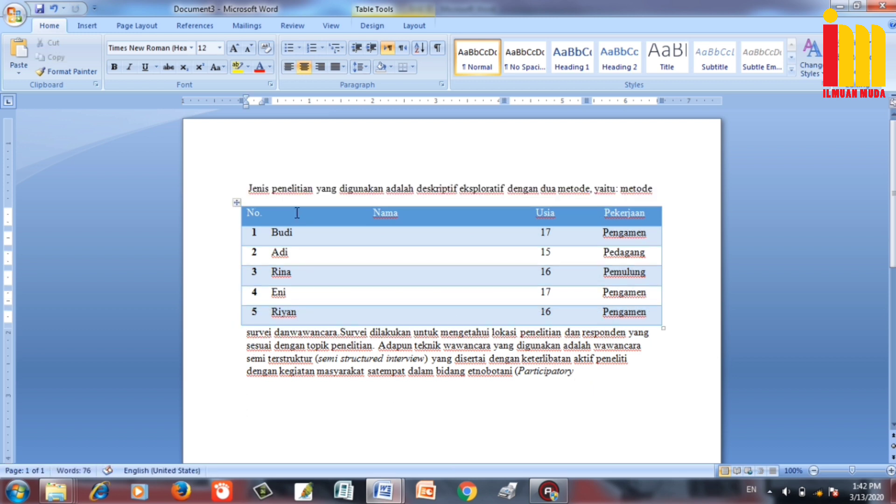
left_click_drag(235, 209, 236, 345)
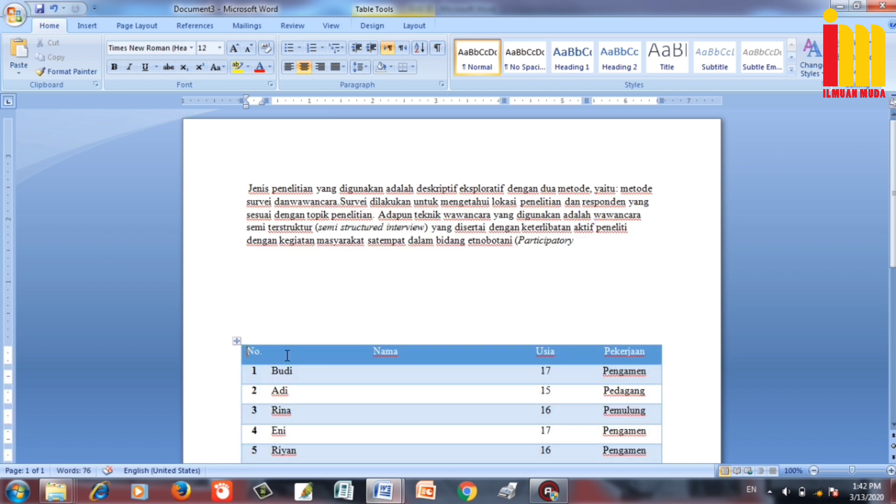
left_click_drag(237, 343, 235, 265)
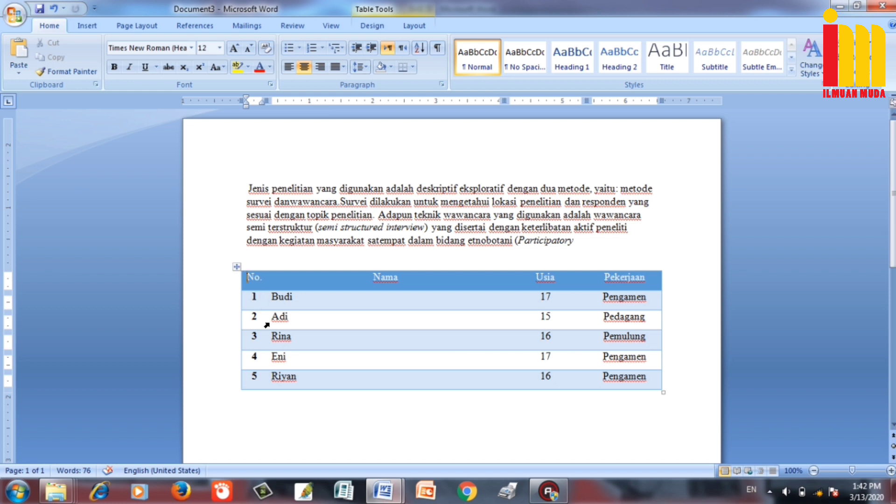
left_click_drag(236, 266, 233, 253)
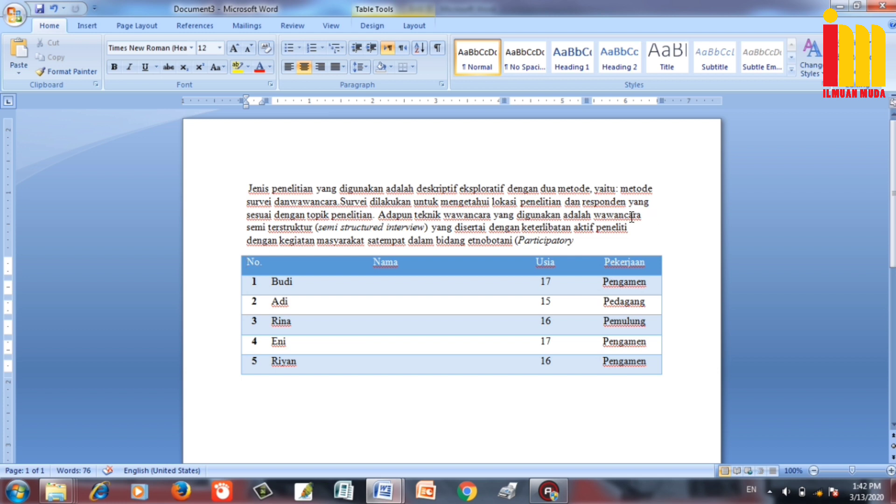
Add a period after '(Participatory' and move the table into the paragraph after 'wawancara'.
left_click(369, 188)
mouse_move(237, 251)
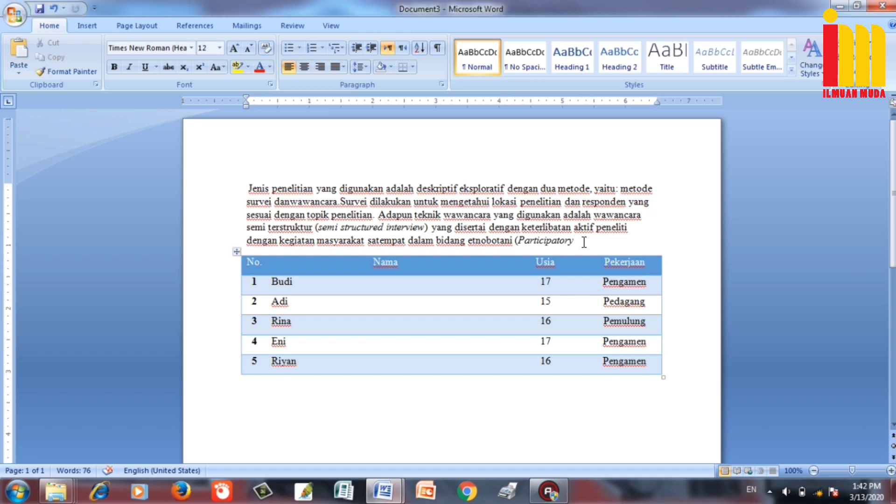
left_click(581, 242)
type(".")
left_click_drag(236, 253, 236, 219)
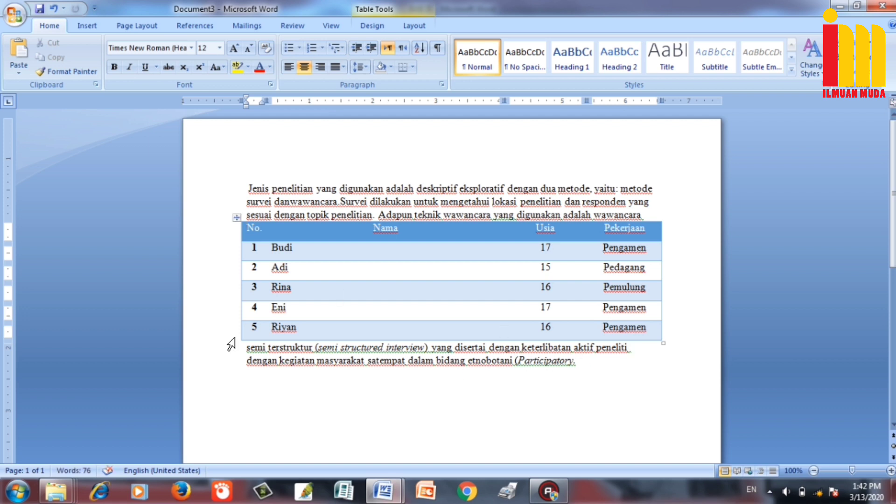
Look through the Table Tools Design and Layout options.
left_click(369, 26)
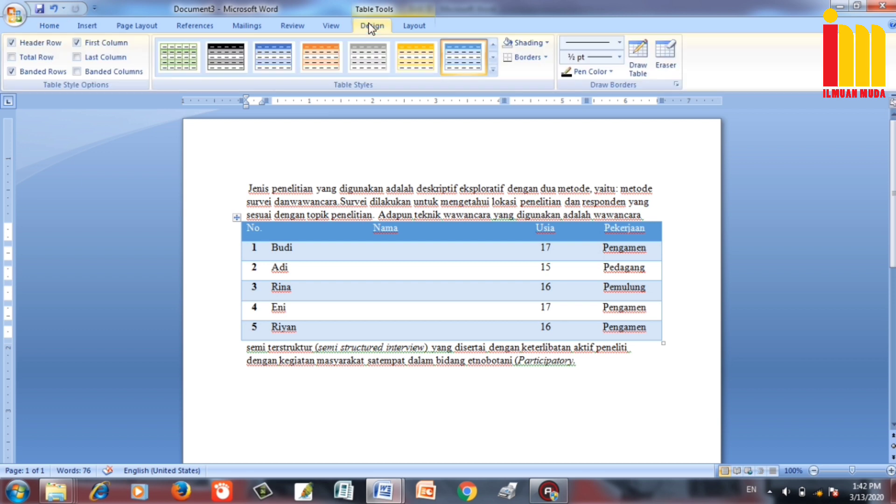
left_click(411, 26)
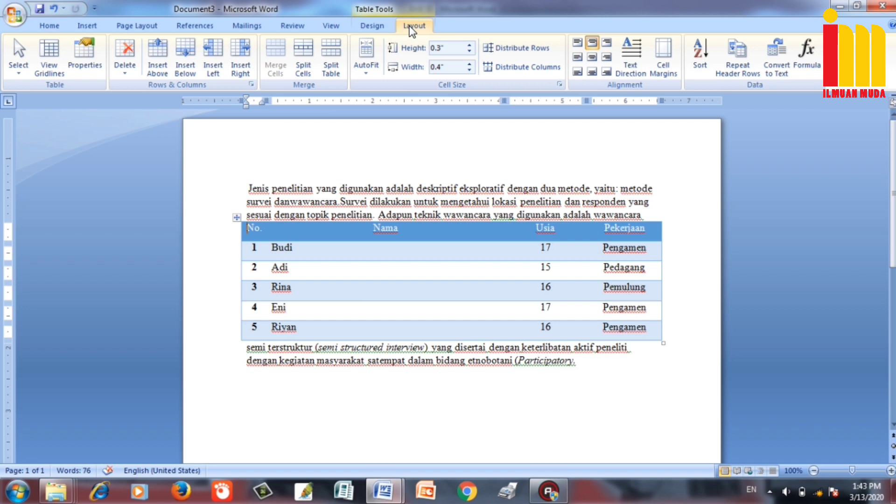
left_click(380, 27)
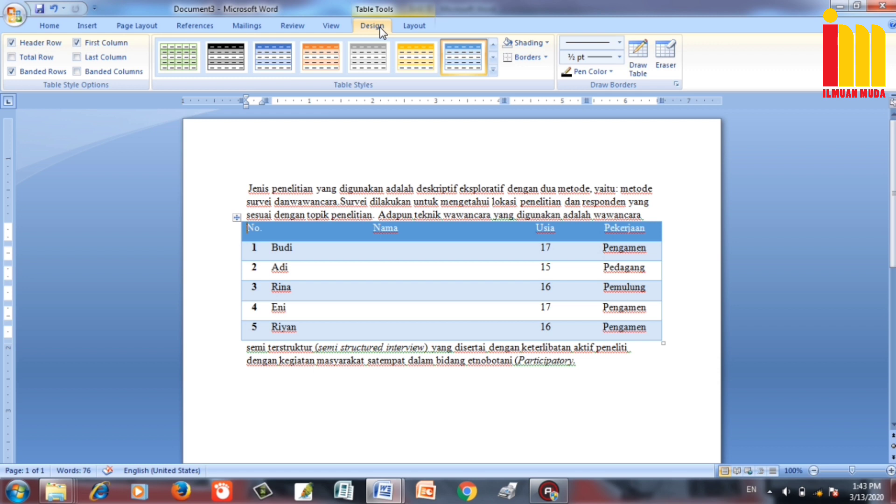
Start a new line after 'Participatory.' at the end of the paragraph.
left_click(325, 213)
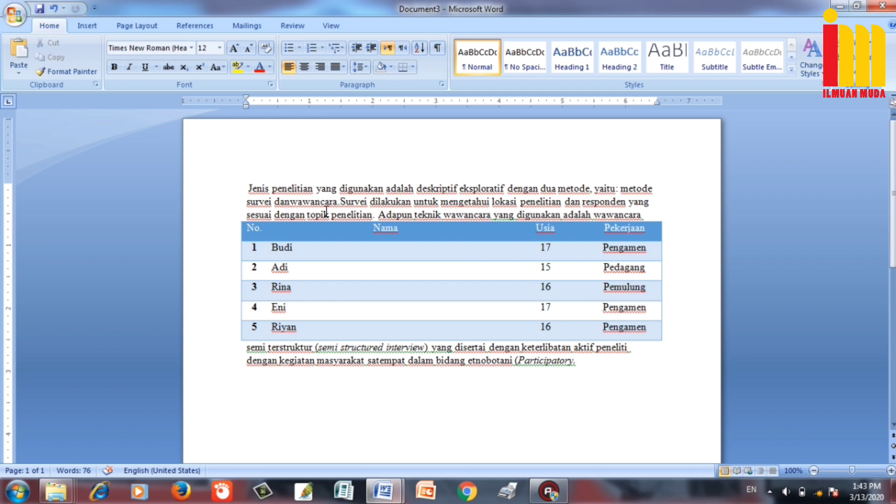
left_click(258, 360)
left_click(579, 362)
key("Return")
key("Return")
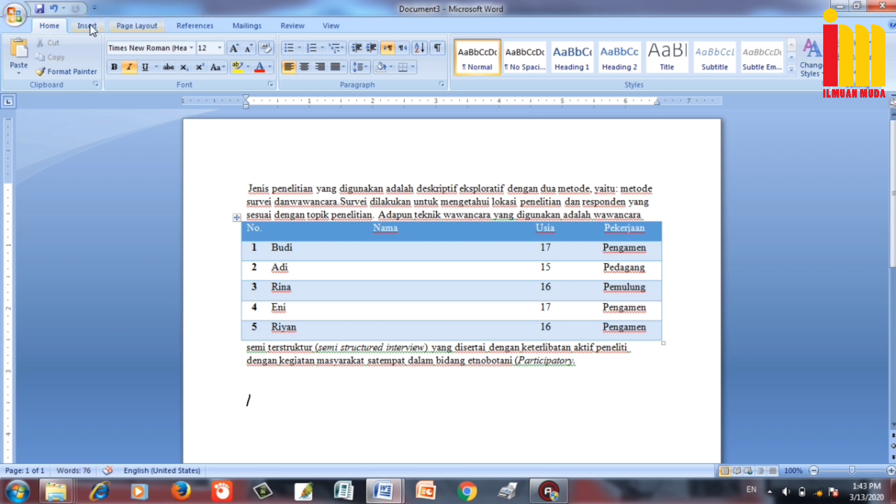
Insert a Column > Stacked Column chart below the paragraph.
left_click(88, 24)
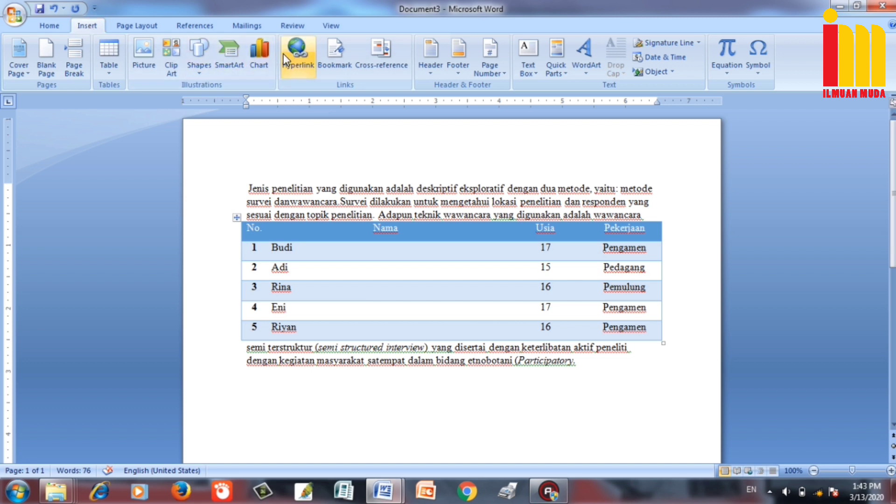
left_click(256, 54)
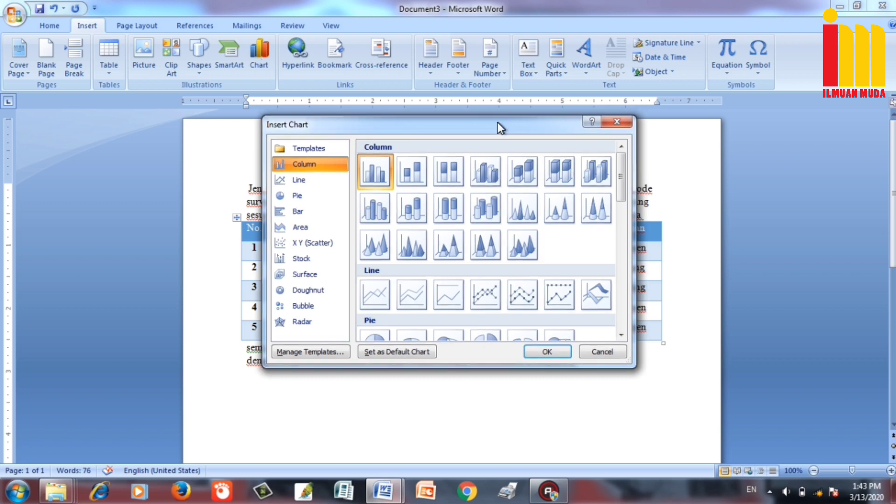
mouse_move(498, 123)
left_mouse_down()
mouse_move(553, 106)
mouse_move(537, 123)
left_mouse_up()
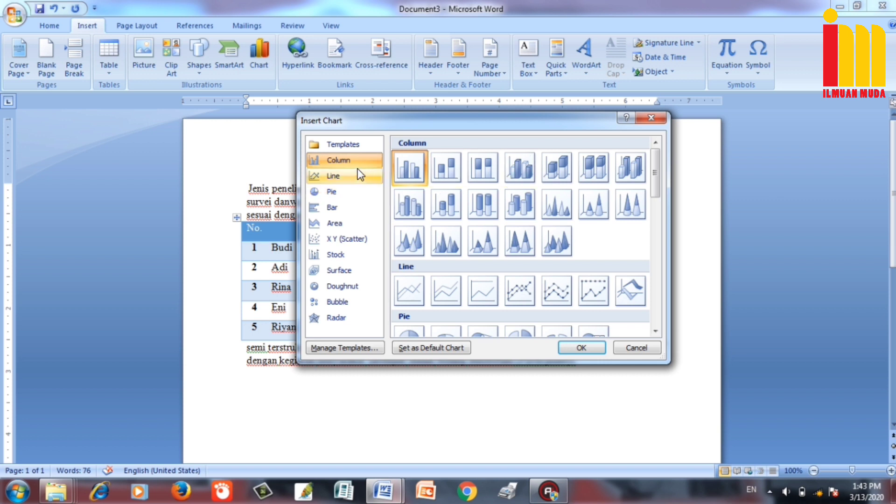
left_click(444, 169)
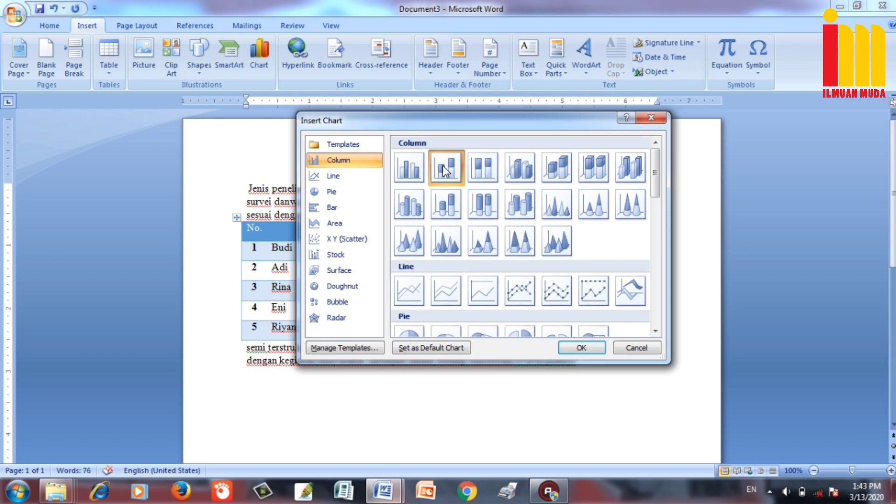
left_click(581, 348)
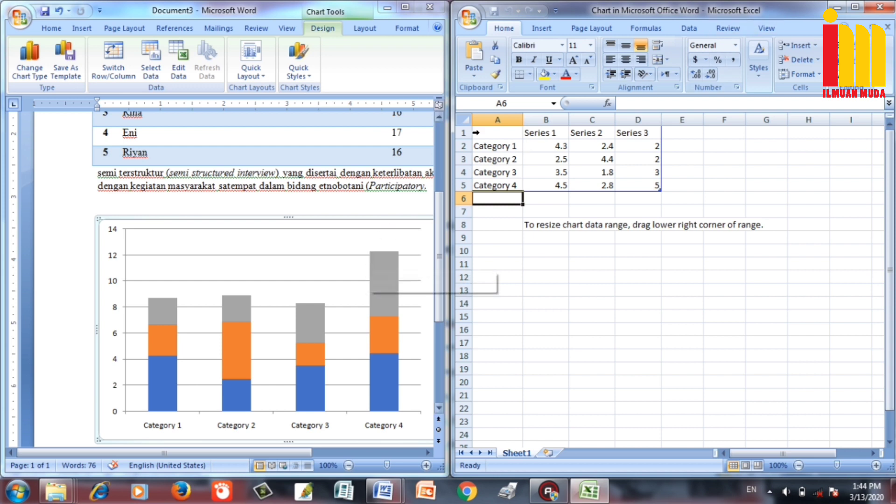
Inspect the chart data sheet's Category 1 and series header cells.
left_click(502, 145)
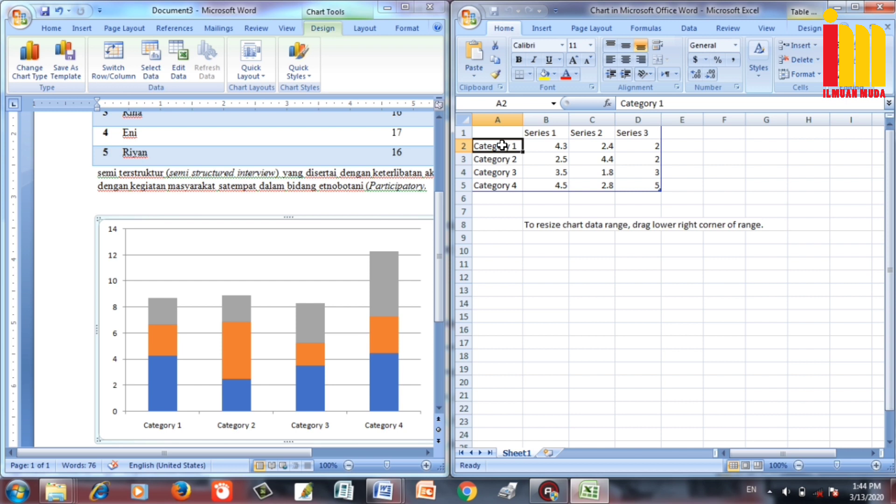
left_click(554, 136)
left_click(600, 134)
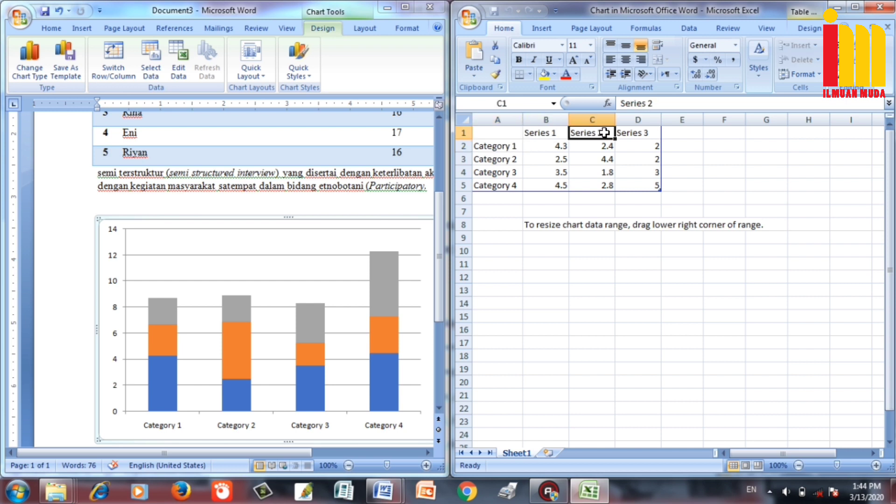
left_click(639, 133)
left_click(554, 136)
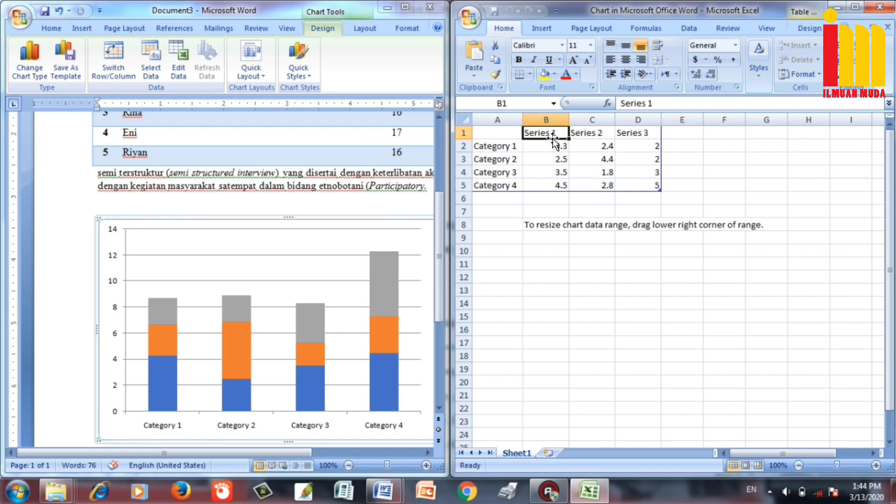
left_click(513, 146)
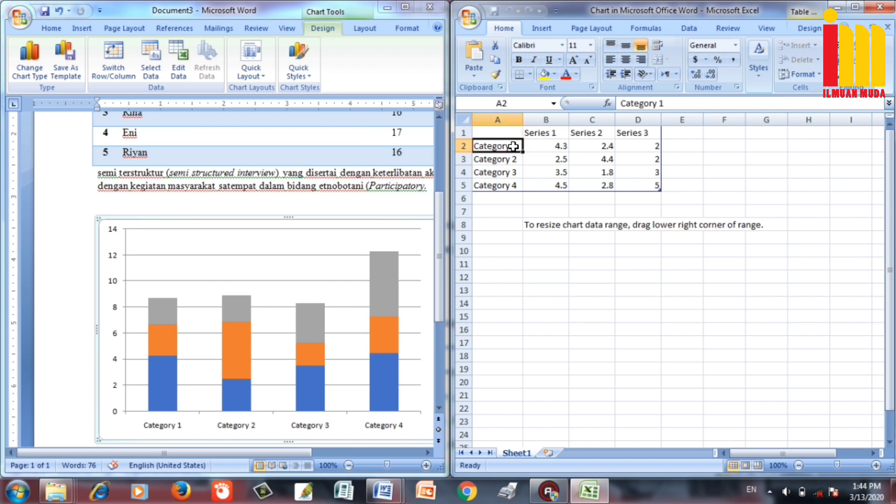
type("a")
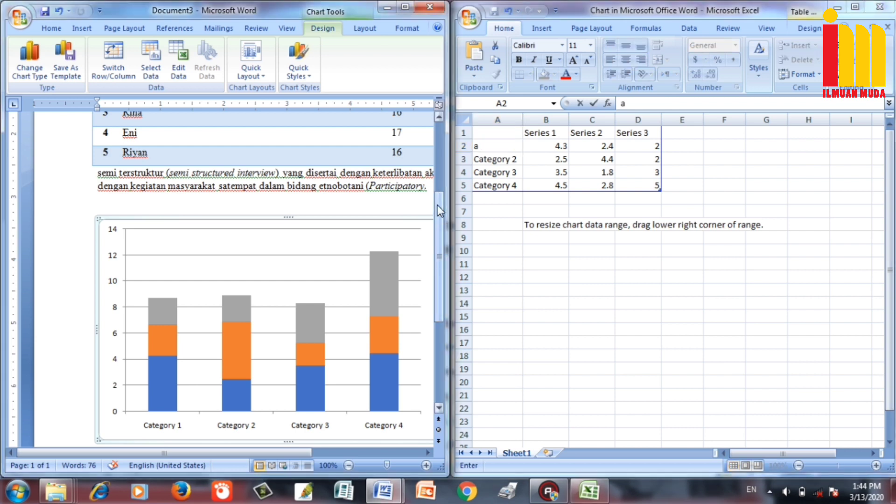
mouse_move(440, 211)
left_mouse_down()
mouse_move(436, 176)
mouse_move(436, 214)
mouse_move(436, 203)
left_mouse_up()
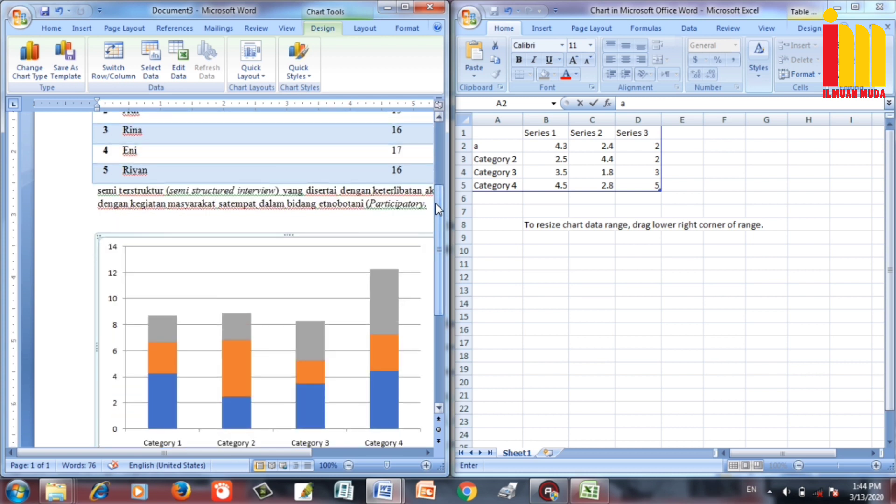
Enter the names budi, rina and eni in A2:A4 and type riyan in A5.
left_click(485, 146)
key("BackSpace")
type("bu")
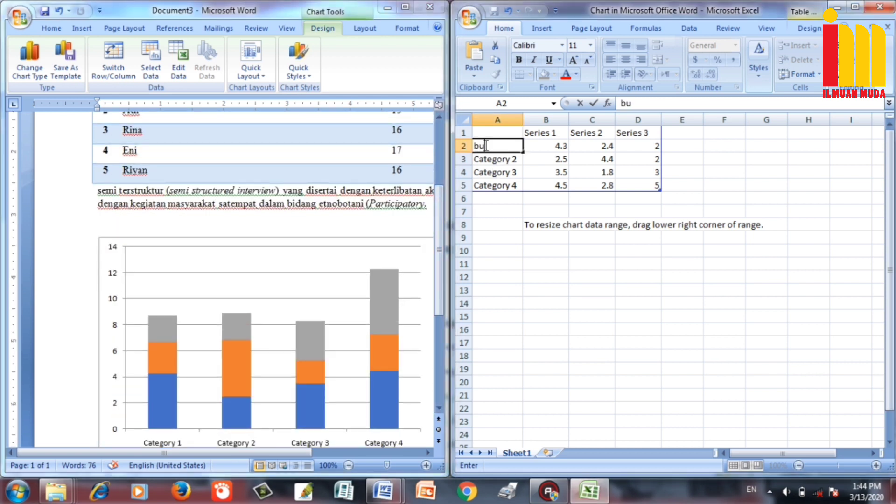
type("di")
left_click(486, 159)
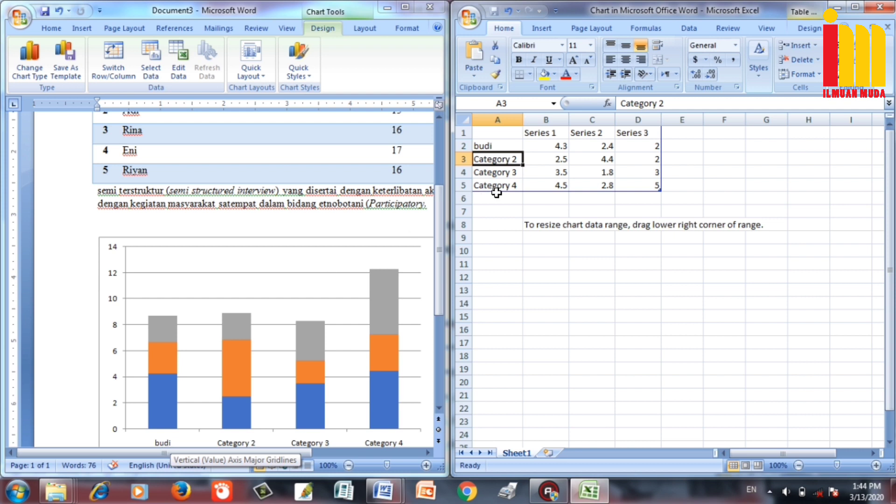
type("rina")
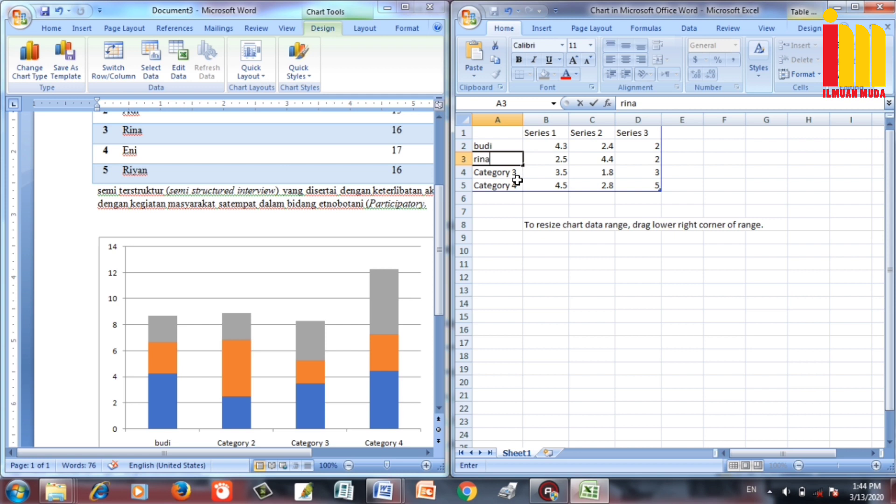
left_click(504, 176)
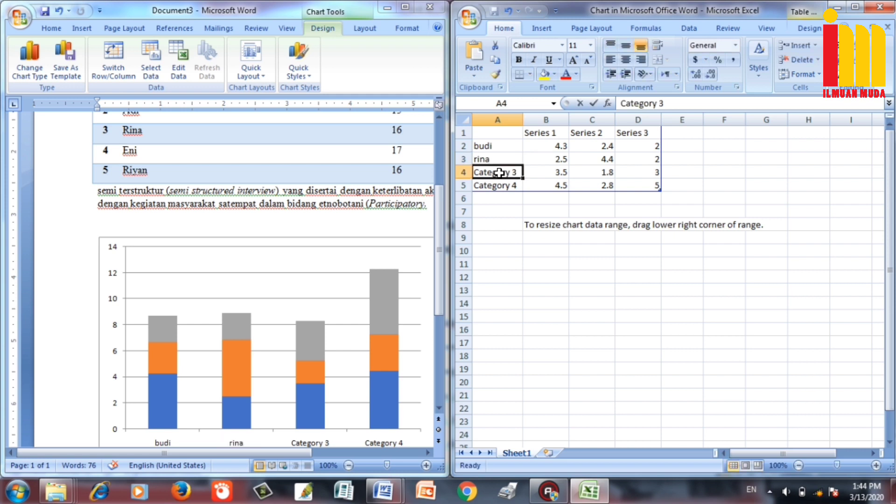
type("eb")
key("BackSpace")
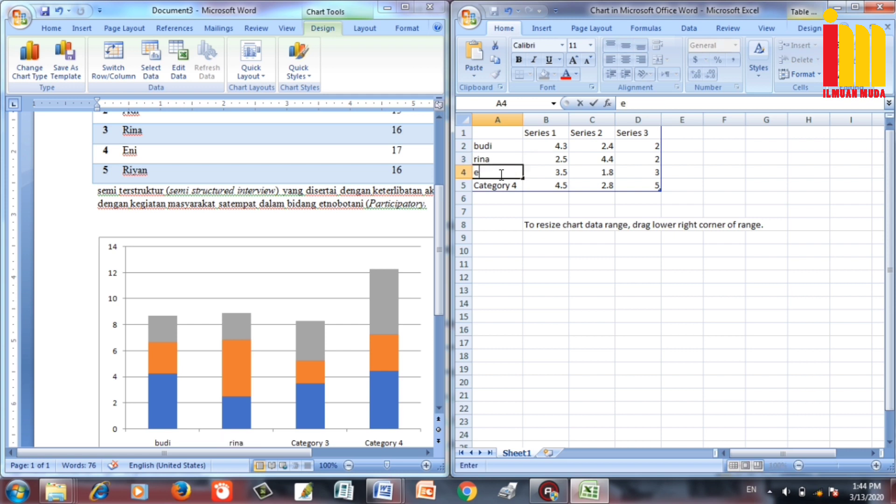
type("ni")
left_click(502, 185)
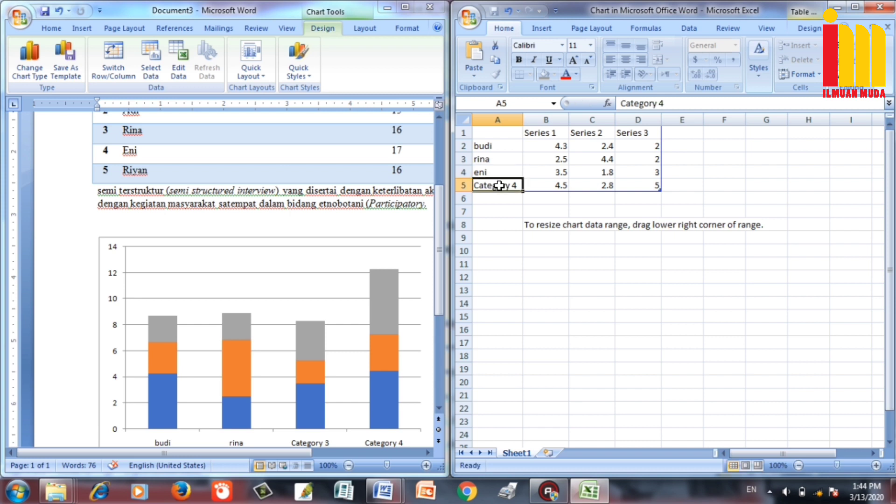
type("riya")
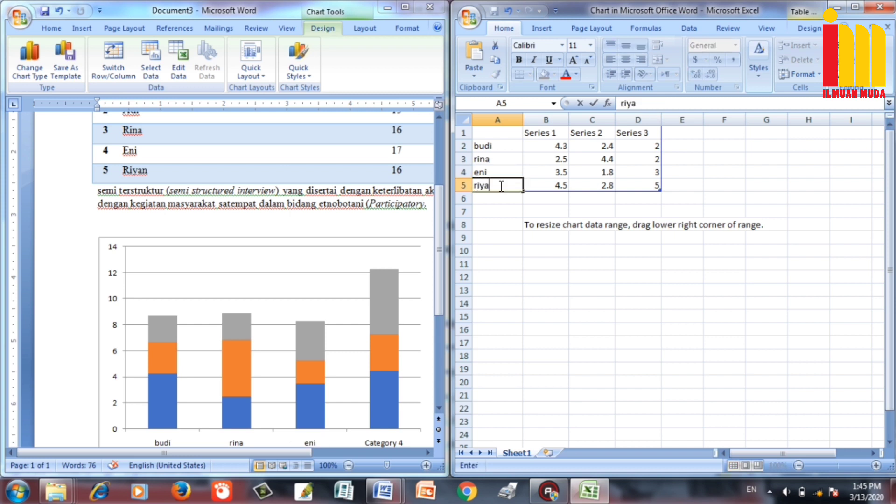
type("n")
Commit riyan and clear the Series 2 and Series 3 data in C1:D5.
left_click(554, 145)
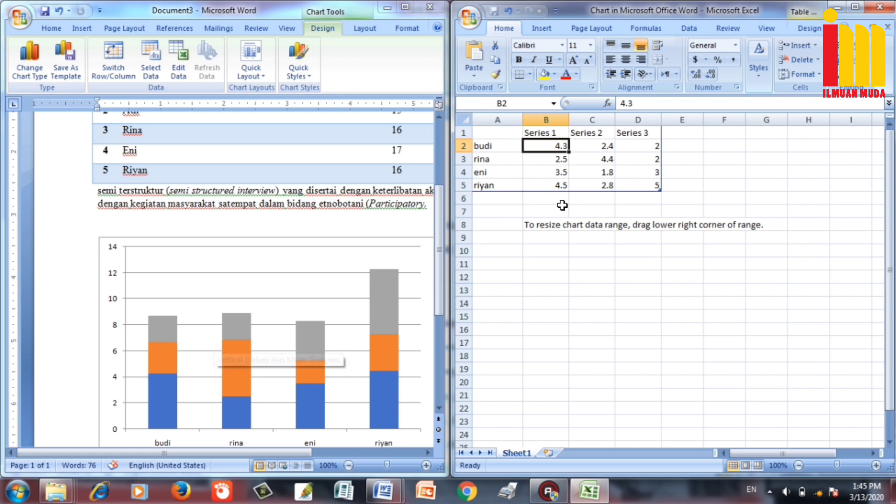
left_click(600, 132)
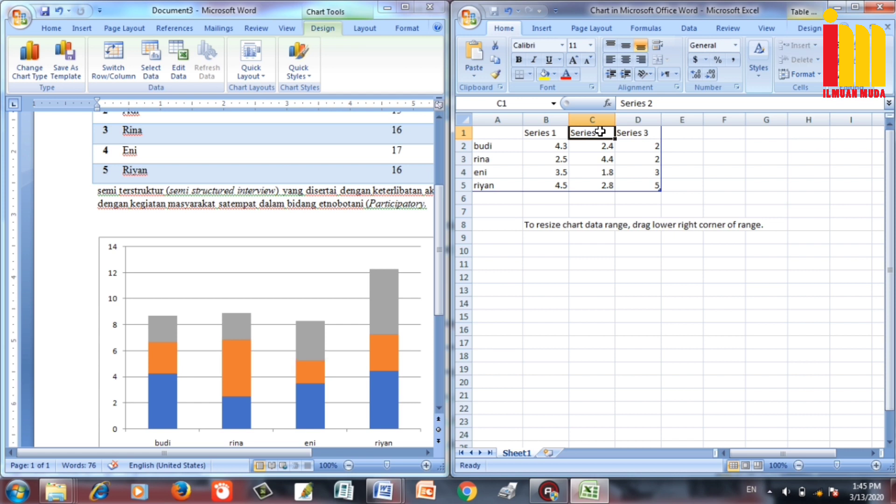
left_click_drag(600, 132, 657, 190)
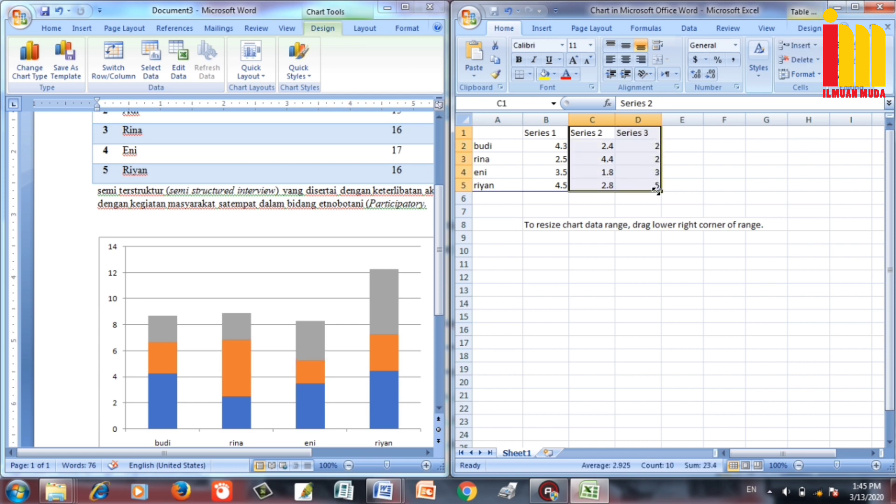
key("Delete")
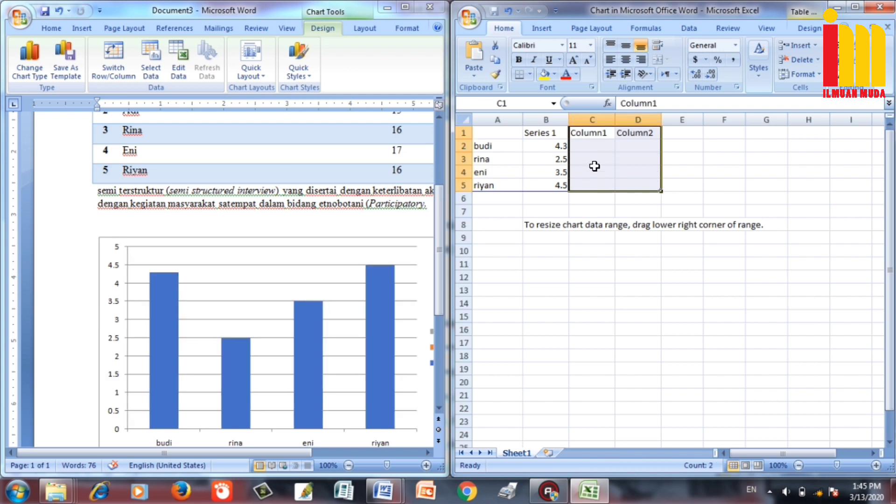
left_click(687, 159)
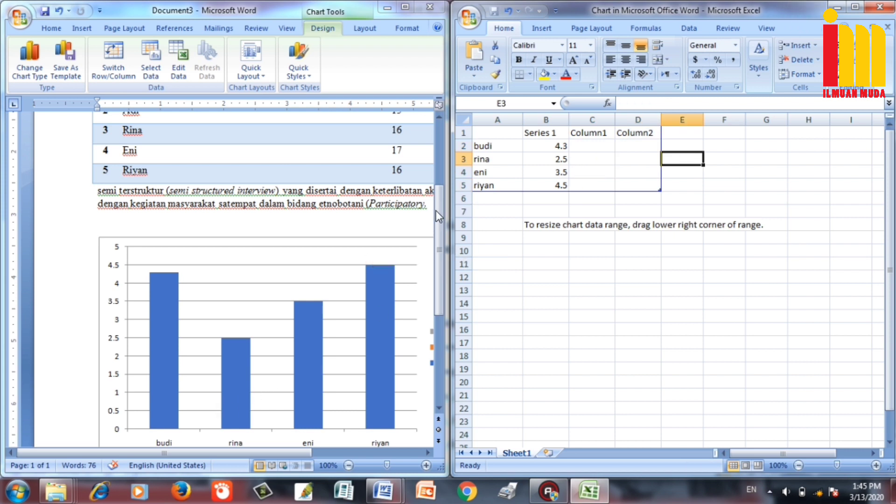
Enter the ages 17, 16, 17 and 16 for budi, rina, eni and riyan in B2:B5.
mouse_move(438, 213)
left_mouse_down()
mouse_move(436, 161)
mouse_move(436, 194)
left_mouse_up()
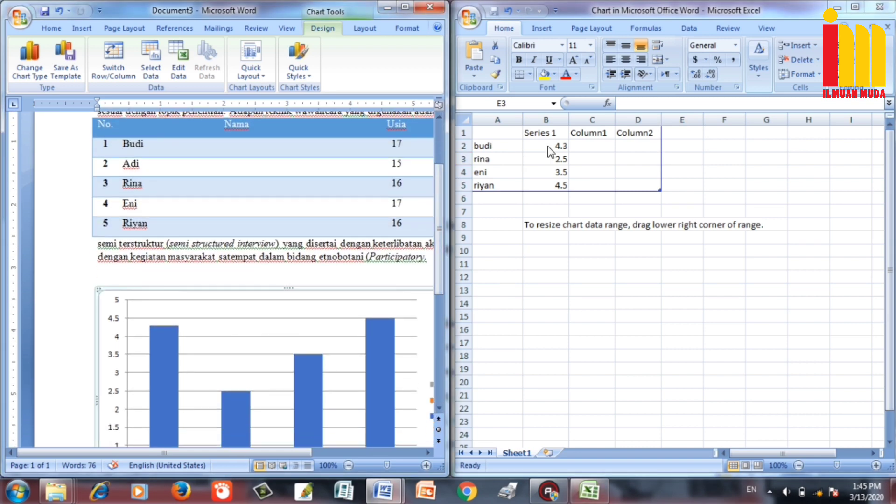
left_click(549, 143)
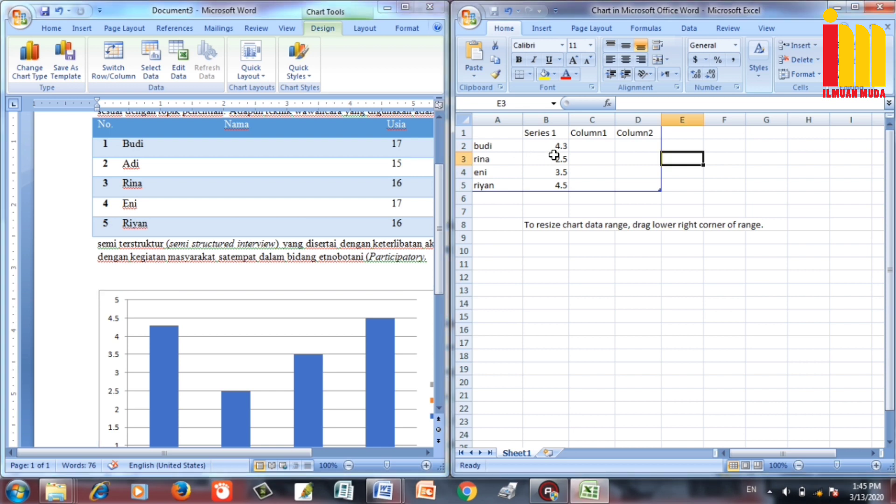
left_click(556, 143)
type("17")
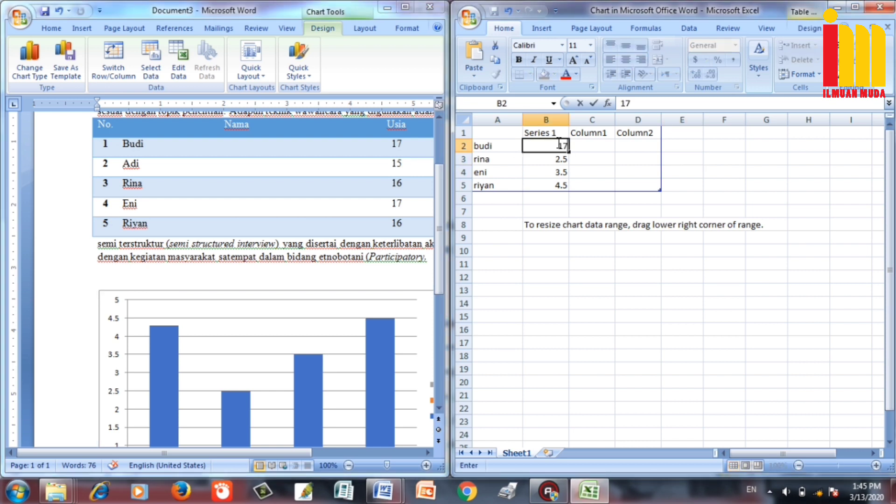
left_click(558, 161)
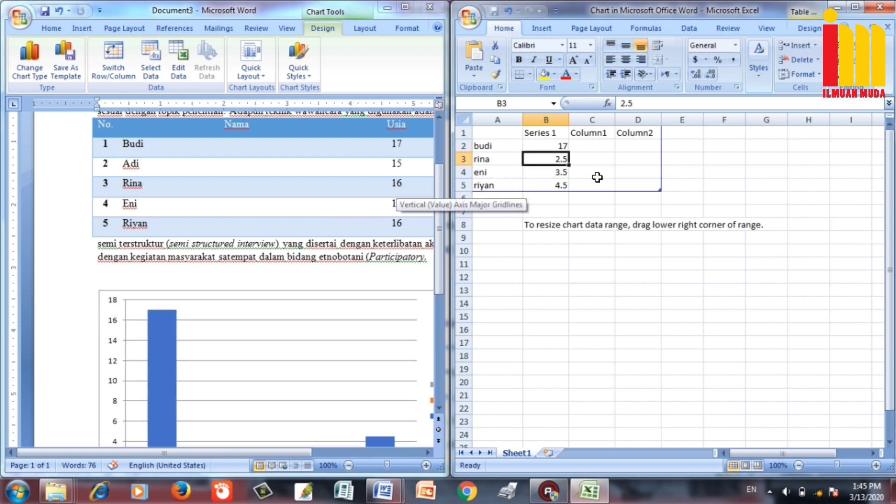
type("16")
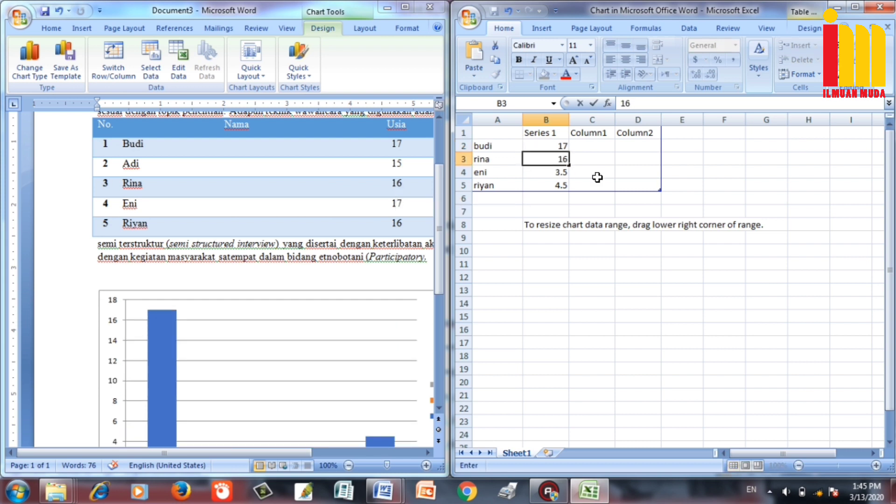
left_click(556, 174)
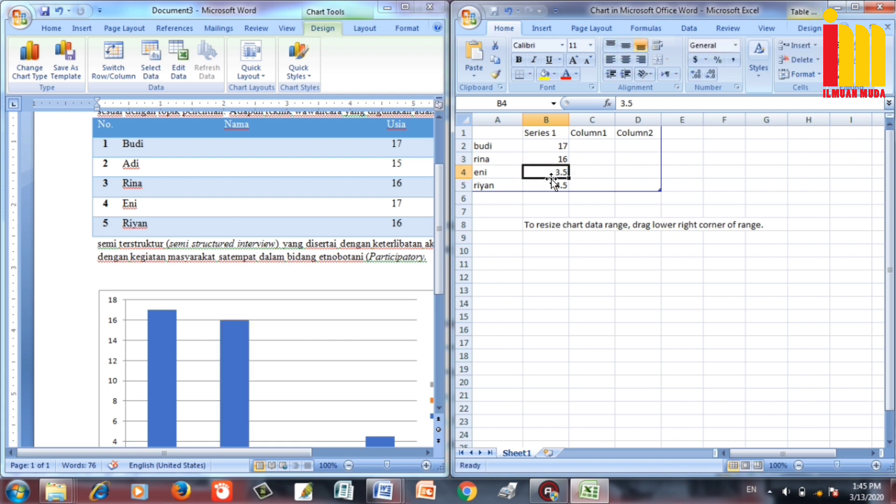
type("17")
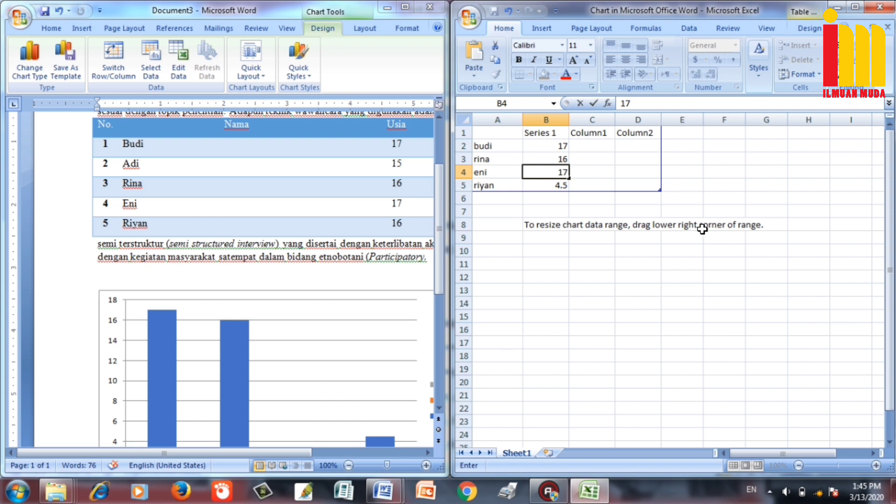
left_click(557, 186)
type("16")
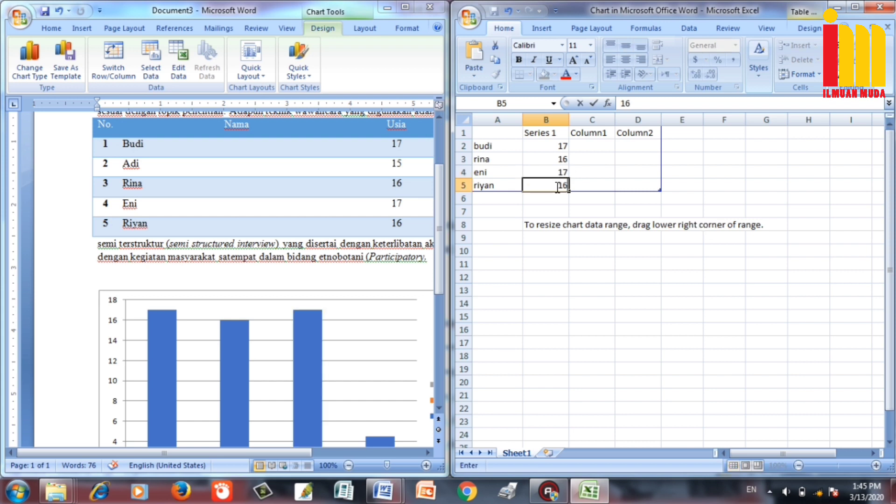
left_click(551, 199)
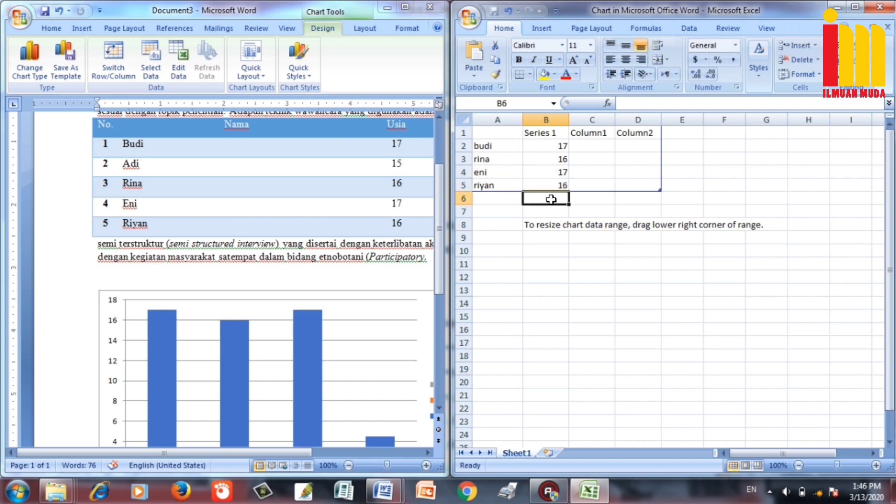
Rearrange the windows so the chart data window floats over the Word document.
left_click_drag(436, 270, 442, 307)
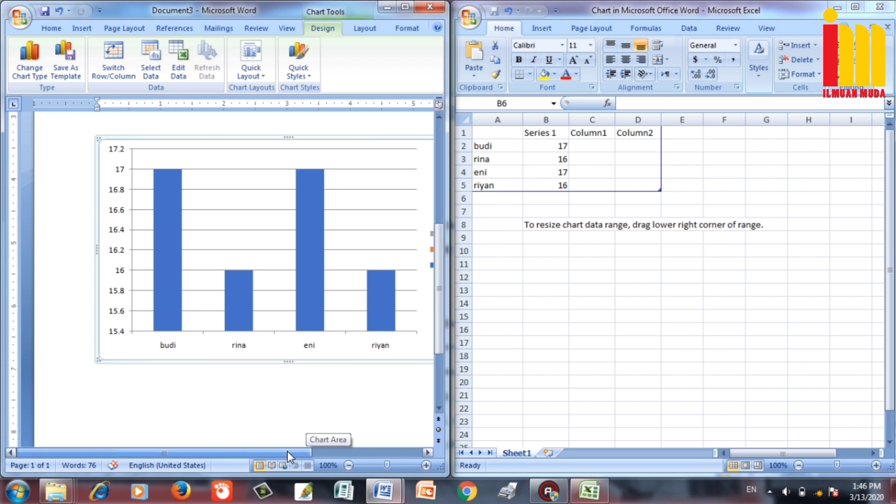
mouse_move(287, 452)
left_mouse_down()
mouse_move(343, 452)
mouse_move(329, 452)
left_mouse_up()
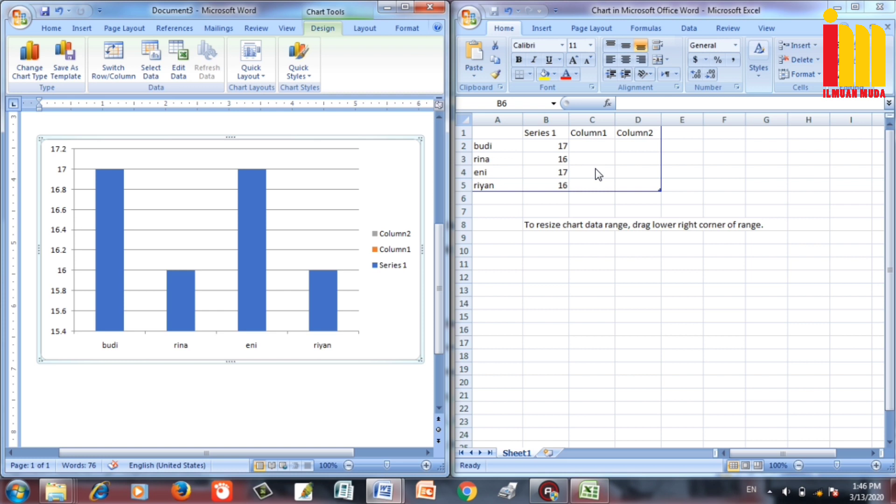
left_click(890, 282)
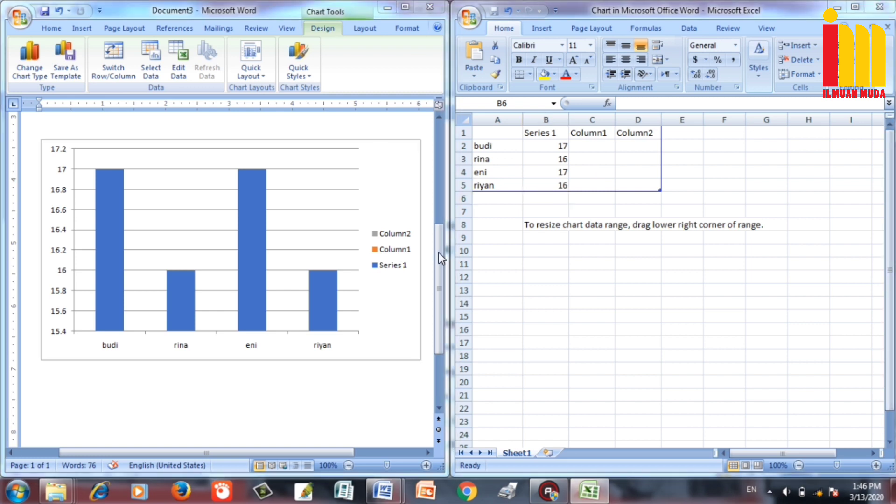
mouse_move(438, 253)
left_mouse_down()
mouse_move(433, 215)
mouse_move(434, 222)
left_mouse_up()
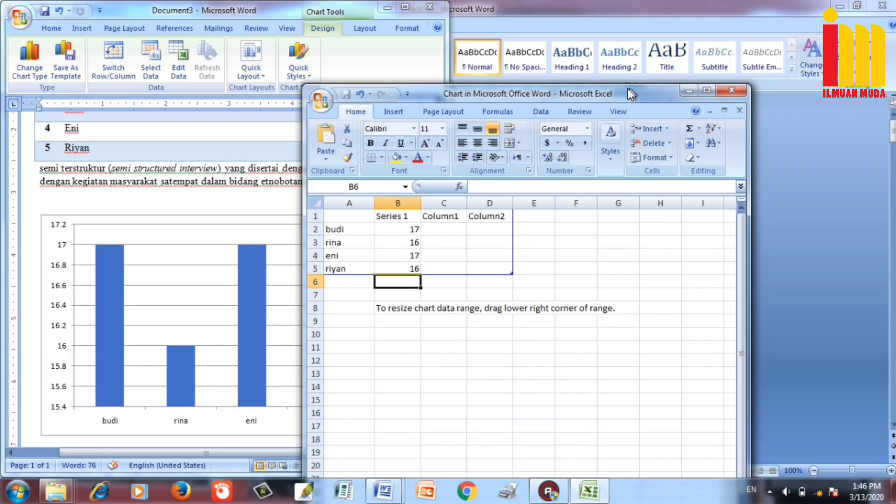
left_click_drag(792, 4, 623, 93)
Close the chart data window and apply the dark grey Chart Style 1.
left_click(725, 93)
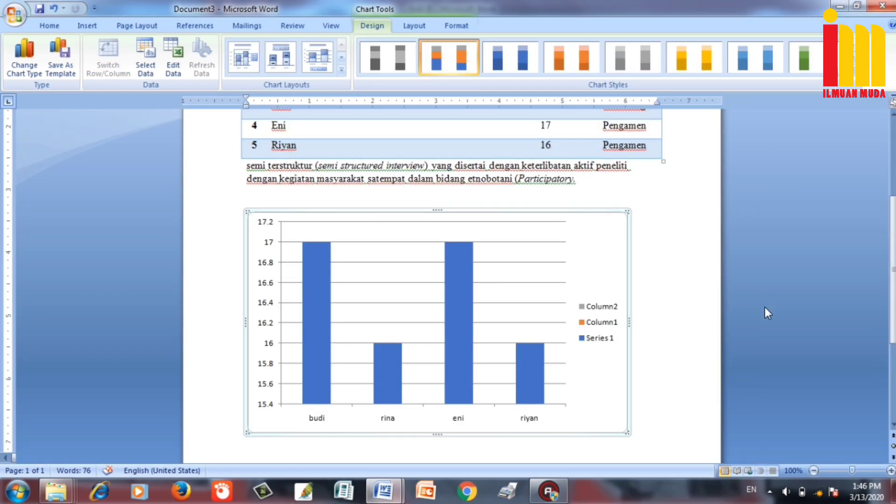
left_click(395, 53)
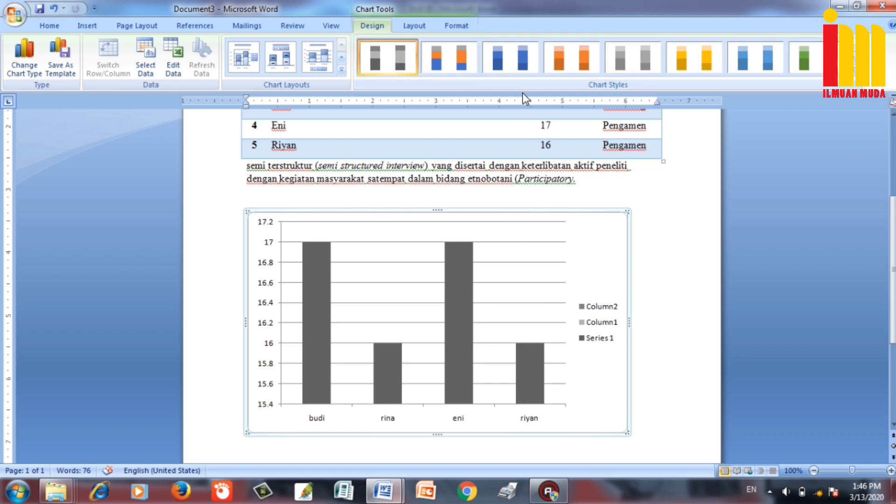
left_click(577, 257)
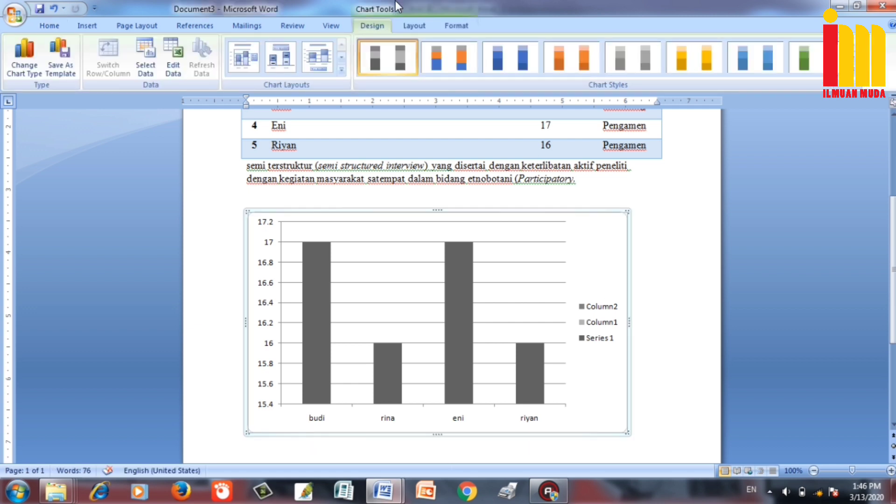
Set the chart to float In Front of Text and position it below the paragraph.
left_click(411, 22)
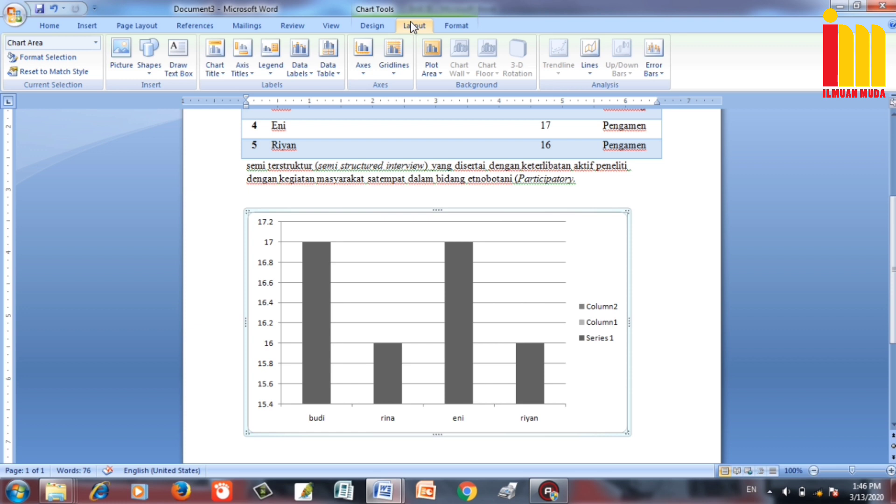
left_click(449, 28)
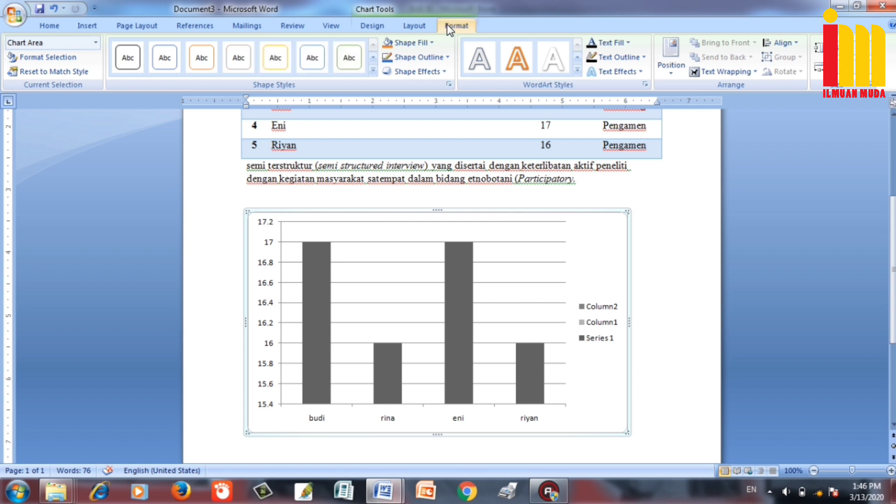
left_click(751, 71)
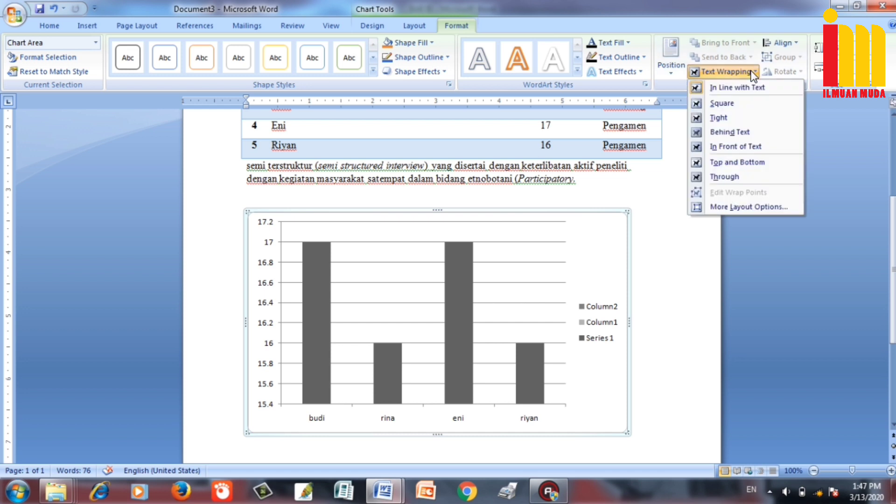
left_click(736, 147)
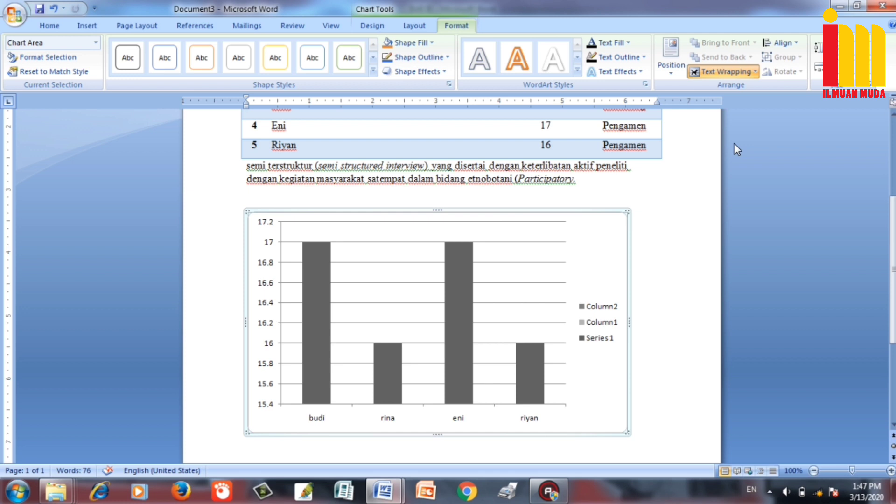
left_click_drag(532, 260, 589, 286)
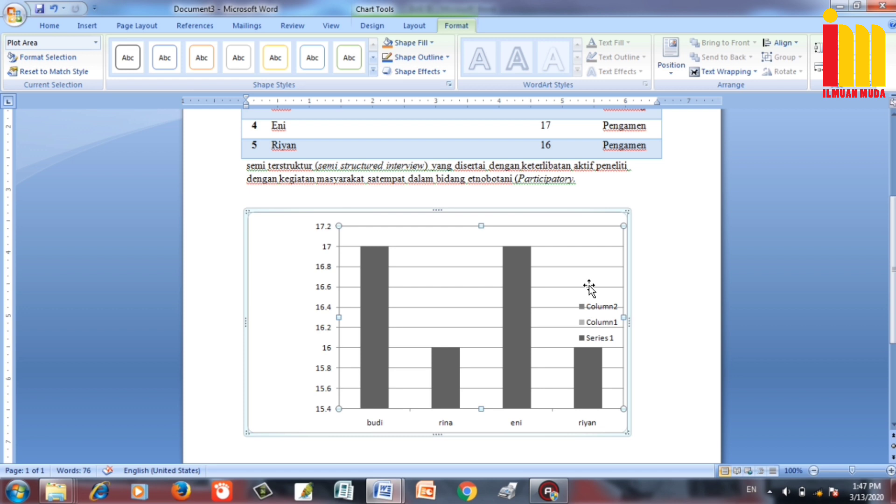
key("ctrl+z")
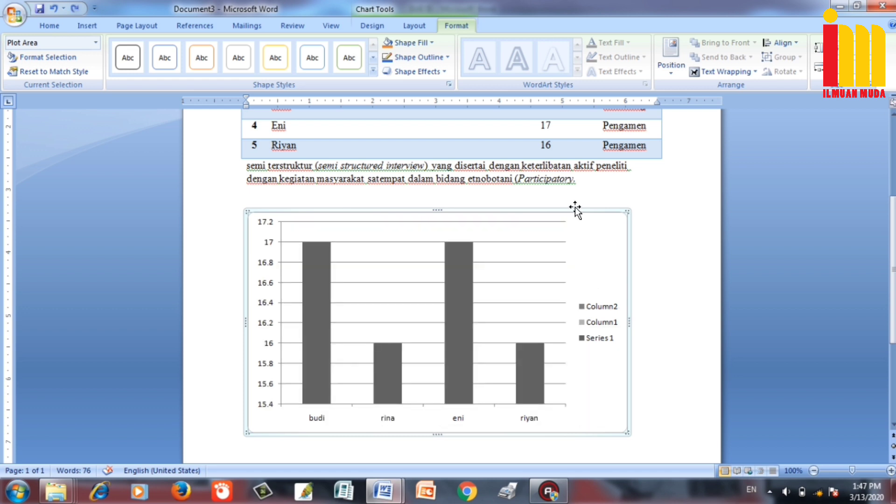
left_click_drag(575, 209, 613, 228)
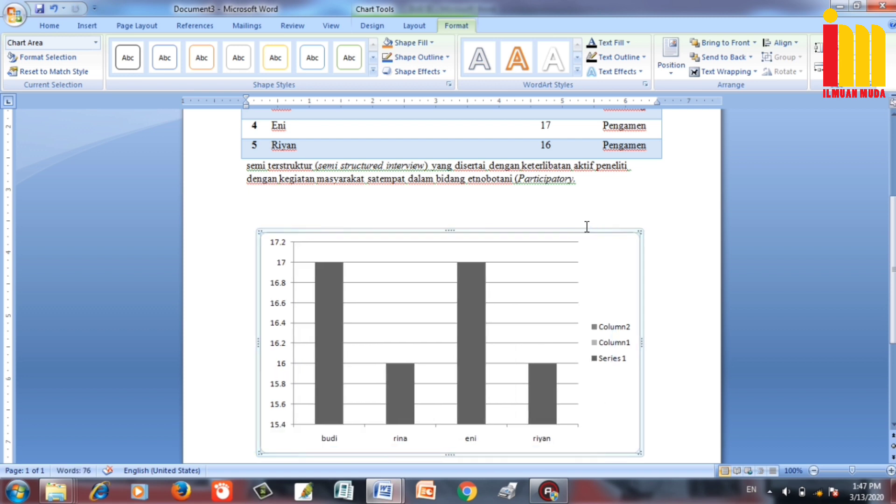
left_click(405, 196)
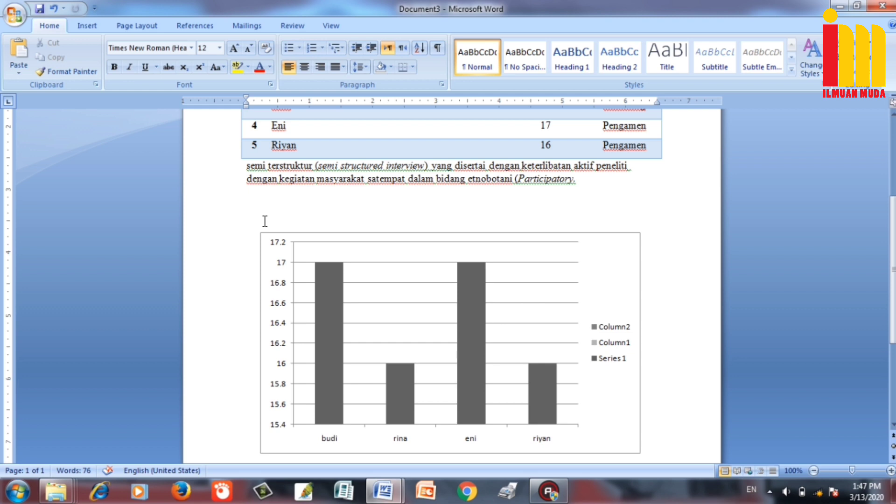
Type the caption 'Usia Anak Jalanan (t.' on the empty line above the chart.
type("u")
key("BackSpace")
type("Usia")
type(" Anak")
type(" Jala")
type("nan")
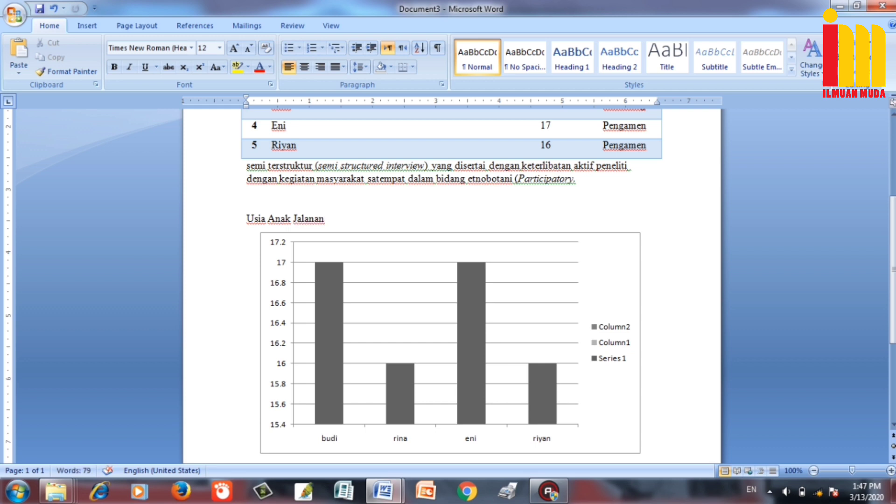
type(" (t")
type(".")
mouse_move(352, 219)
left_mouse_down()
mouse_move(236, 222)
mouse_move(346, 202)
left_mouse_up()
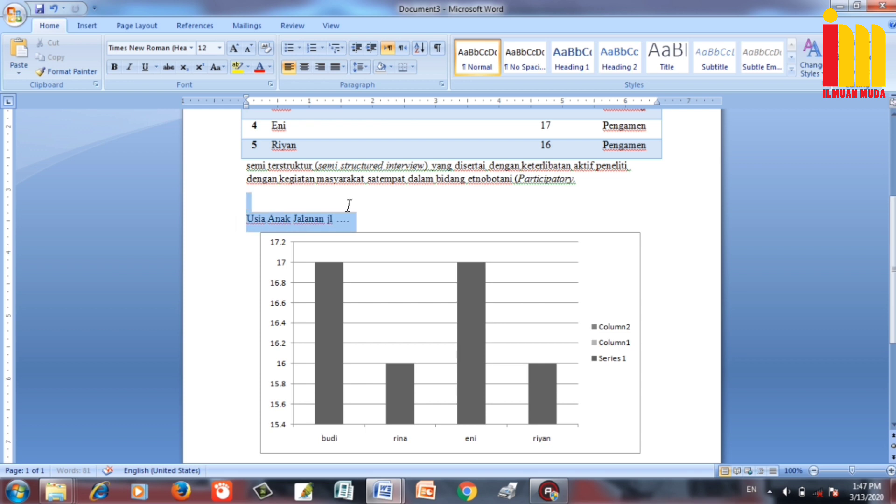
left_click(375, 216)
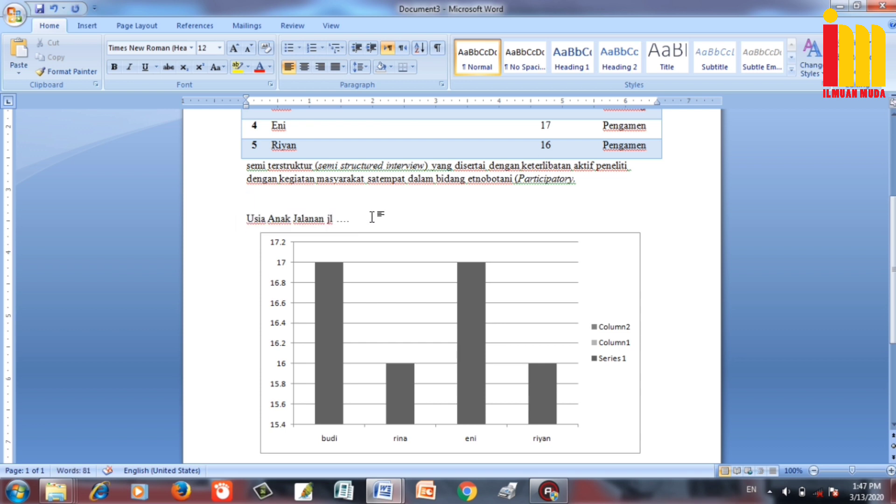
left_click(86, 28)
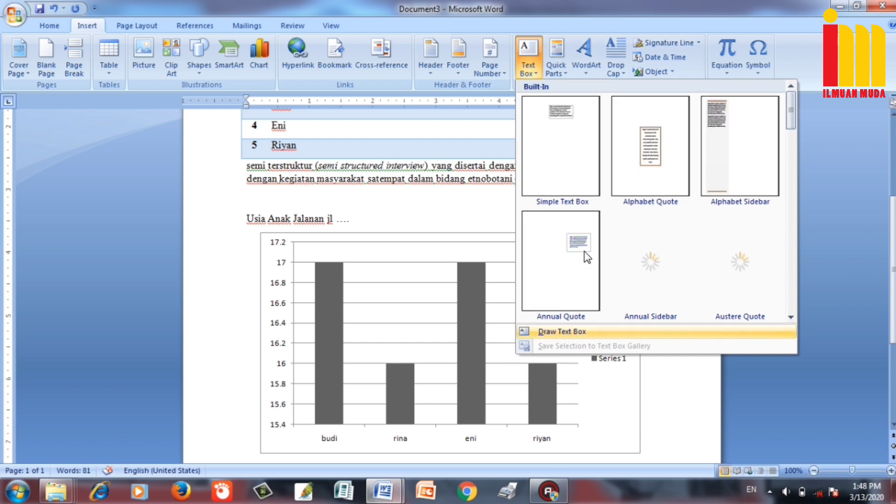
Draw a text box above the chart and paste the copied caption into it.
left_click(561, 332)
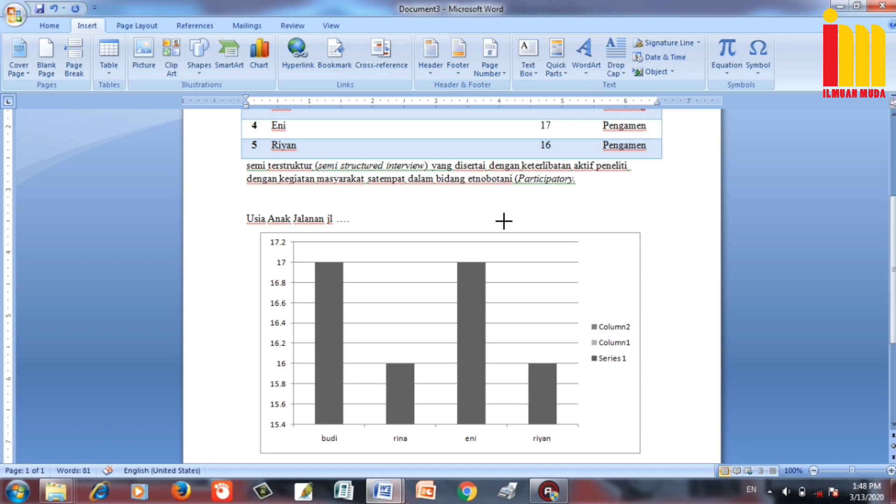
left_click_drag(428, 224, 545, 228)
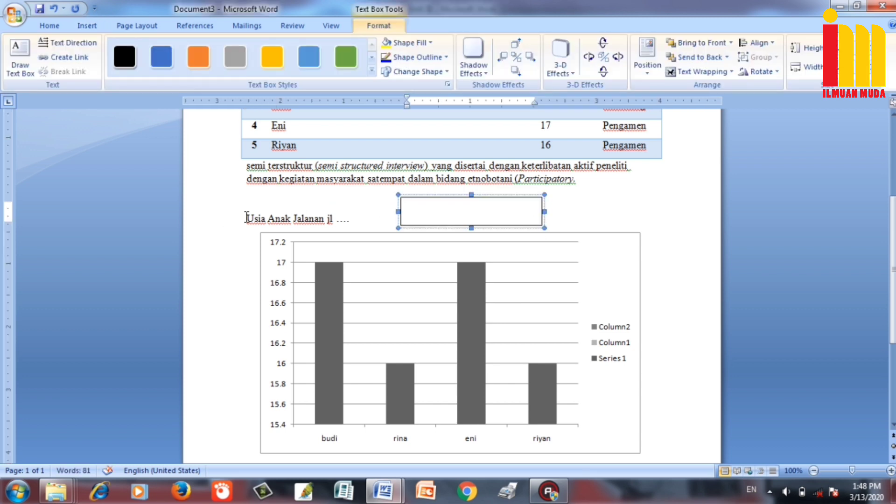
left_click_drag(246, 219, 366, 224)
key("ctrl+c")
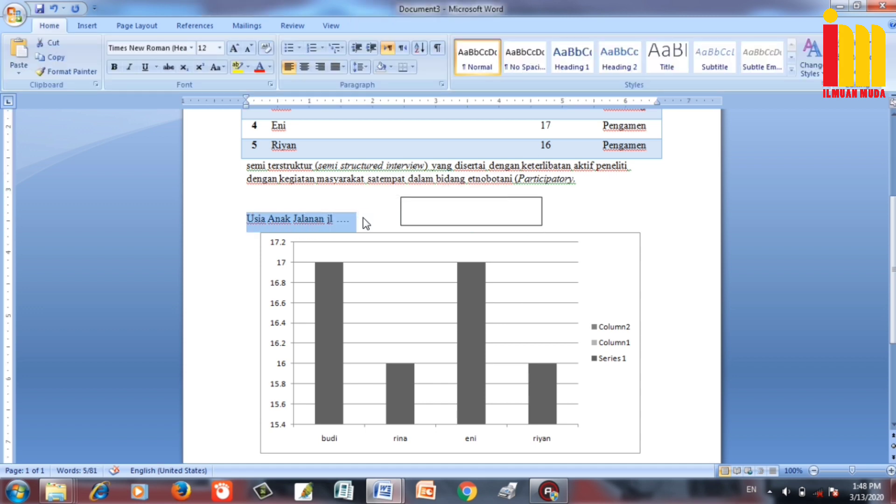
left_click(426, 216)
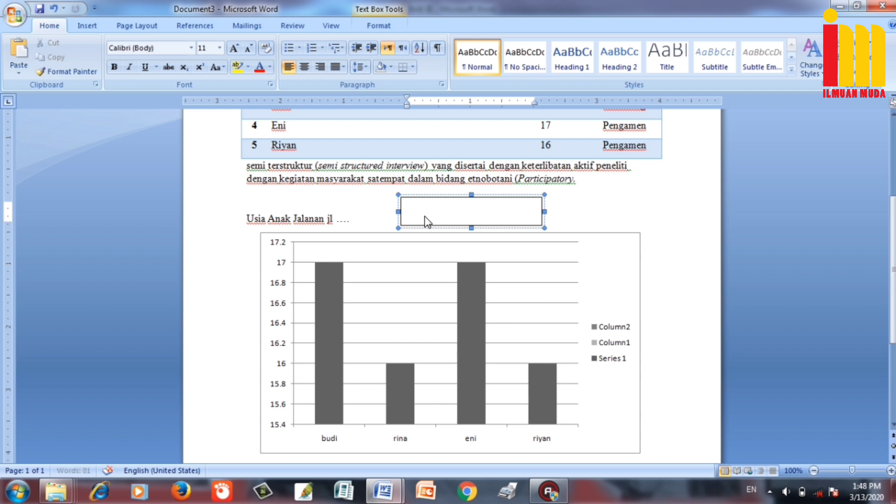
key("ctrl+v")
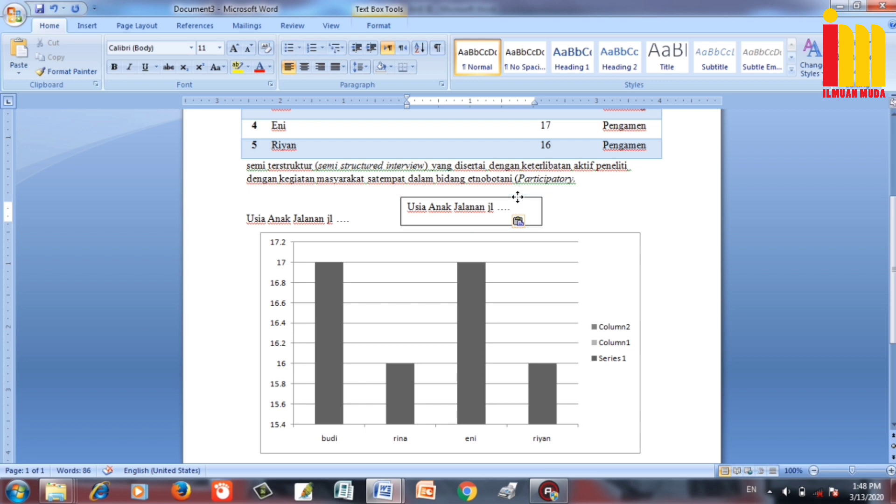
Shift the caption text box left above the chart and reselect it for formatting.
mouse_move(517, 196)
left_mouse_down()
mouse_move(480, 205)
mouse_move(502, 199)
left_mouse_up()
left_click(583, 206)
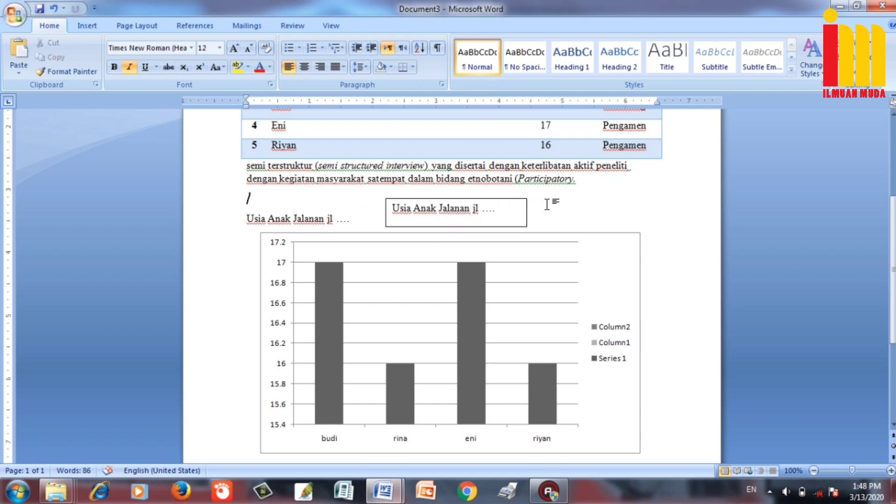
left_click(485, 199)
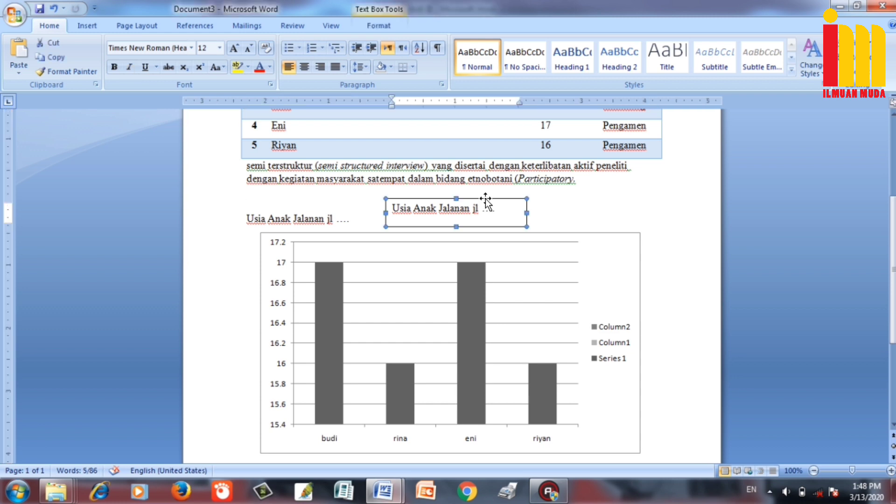
left_click(379, 26)
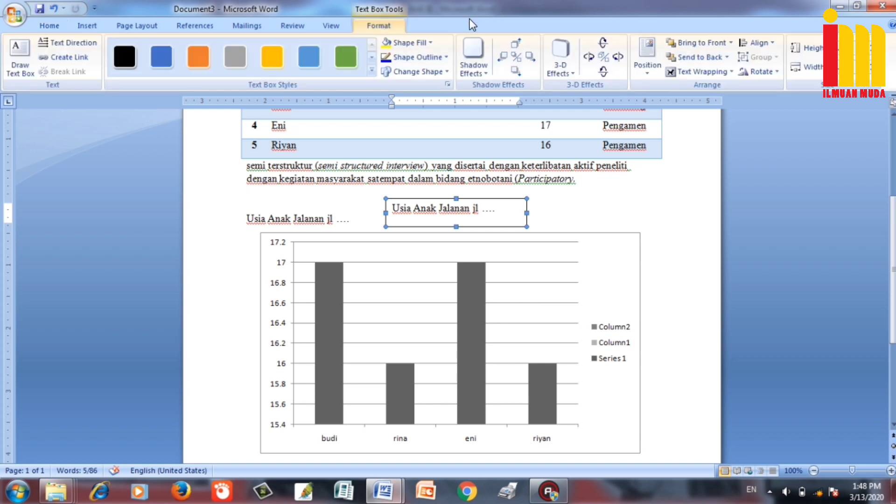
Set the caption text box to No Outline and No Fill.
left_click(444, 58)
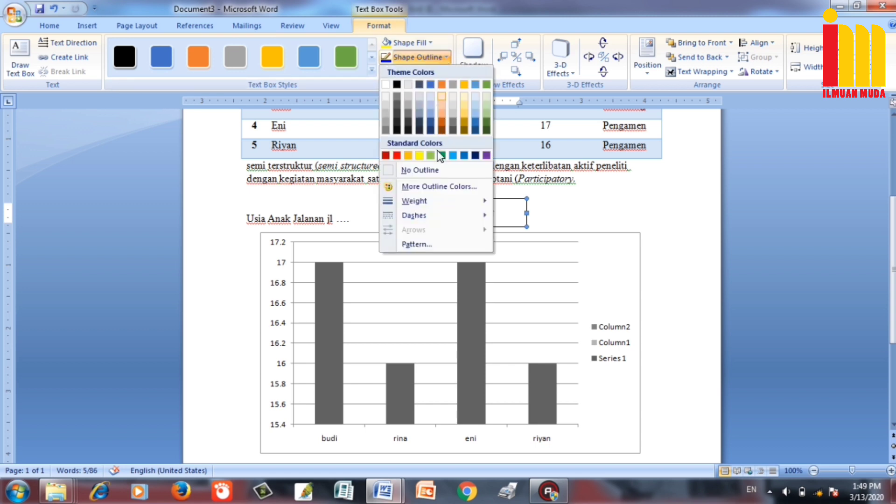
left_click(435, 169)
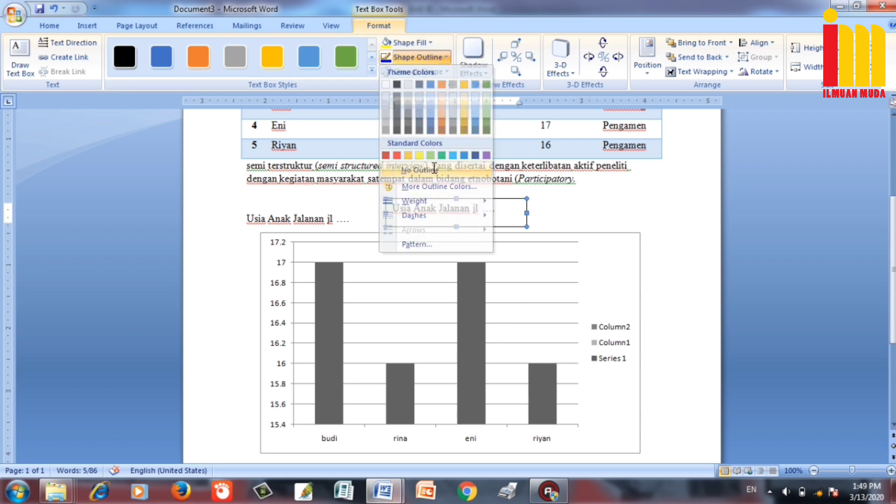
left_click(429, 43)
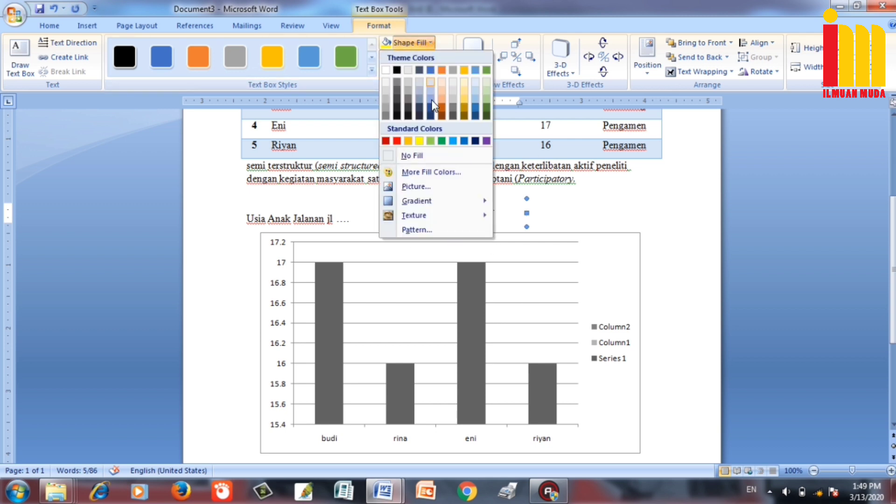
left_click(430, 157)
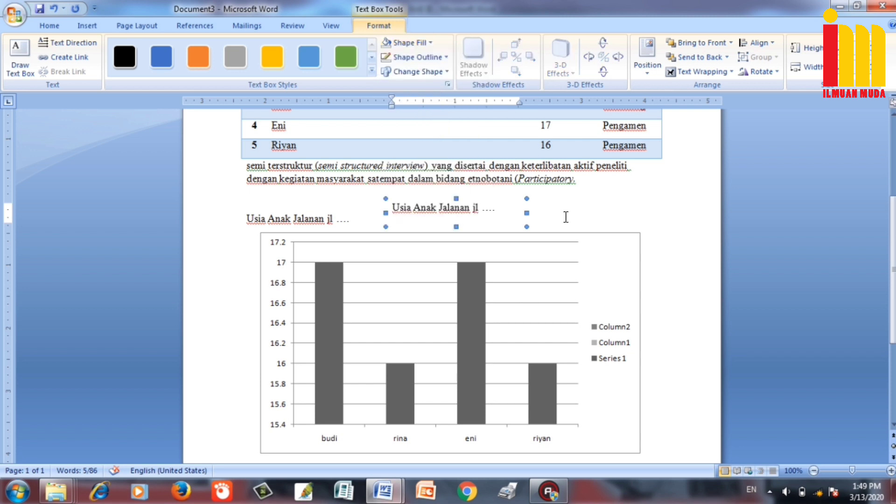
Nudge the caption text box down closer to the age chart.
left_click(564, 217)
left_click(496, 206)
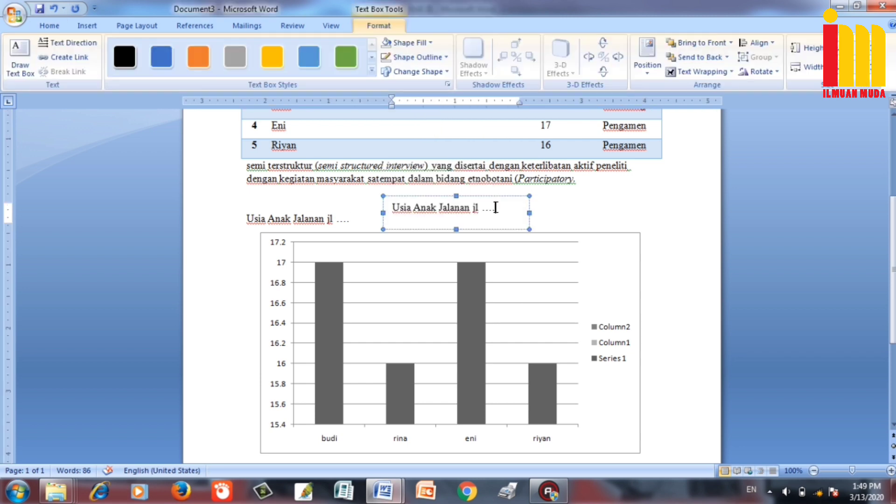
mouse_move(483, 196)
left_mouse_down()
mouse_move(478, 229)
mouse_move(479, 205)
left_mouse_up()
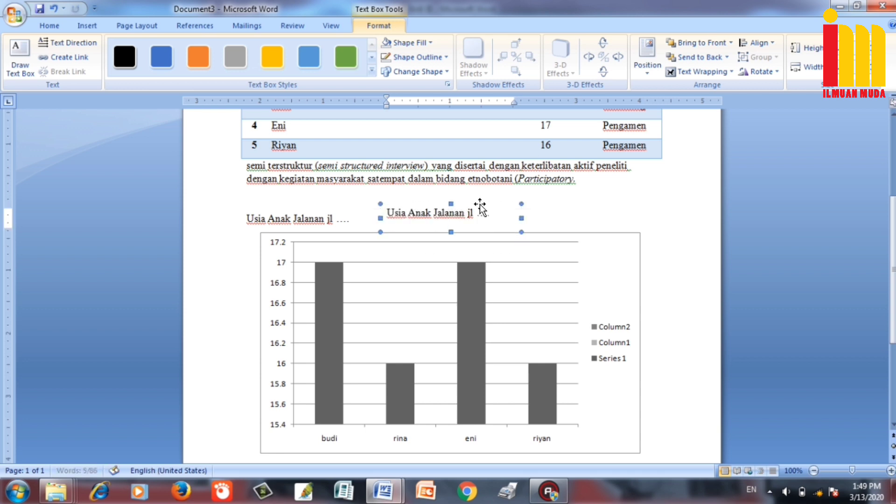
left_click(602, 179)
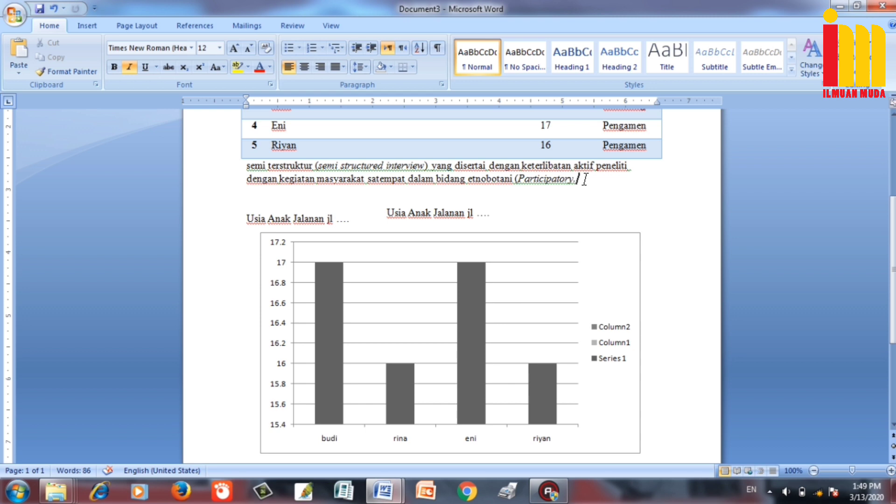
Insert blank lines after the Participatory paragraph, undo the extras, and move up toward the table.
key("Return")
key("Return")
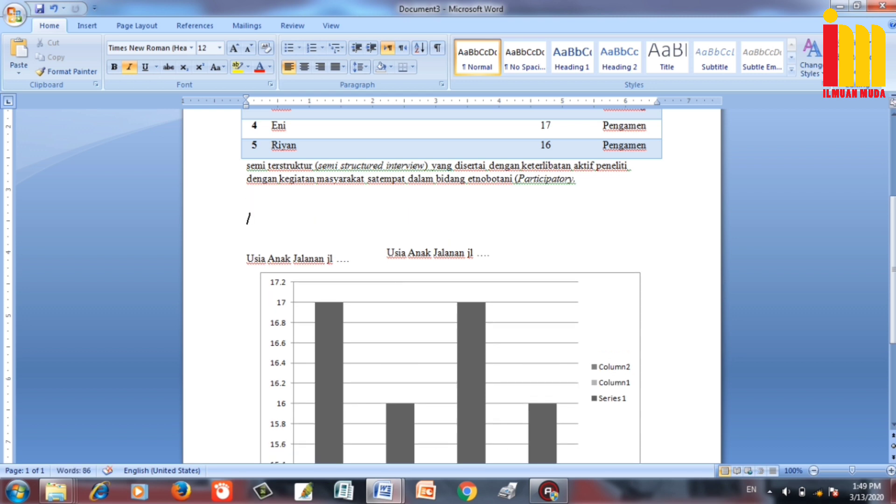
key("Return")
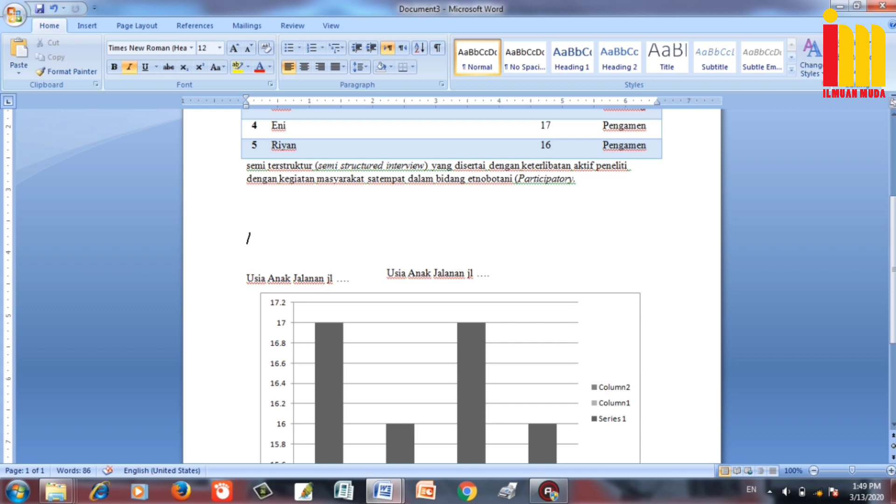
key("Return")
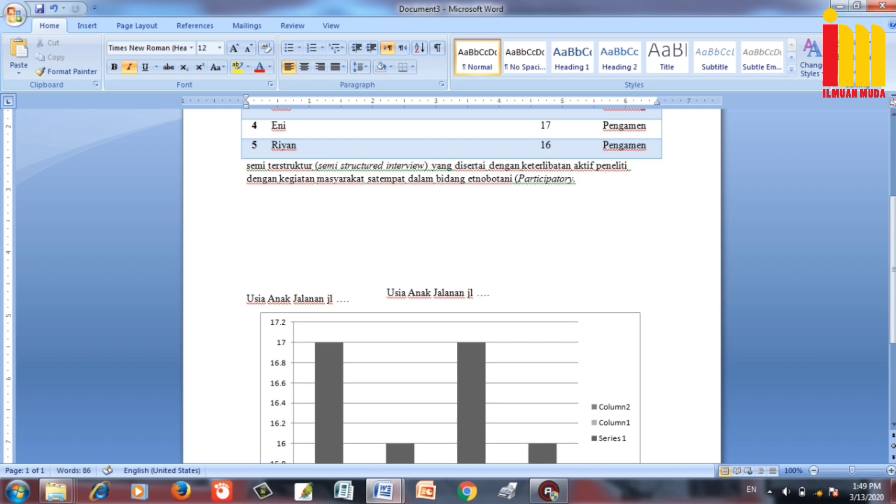
key("ctrl+z")
key("ctrl+z")
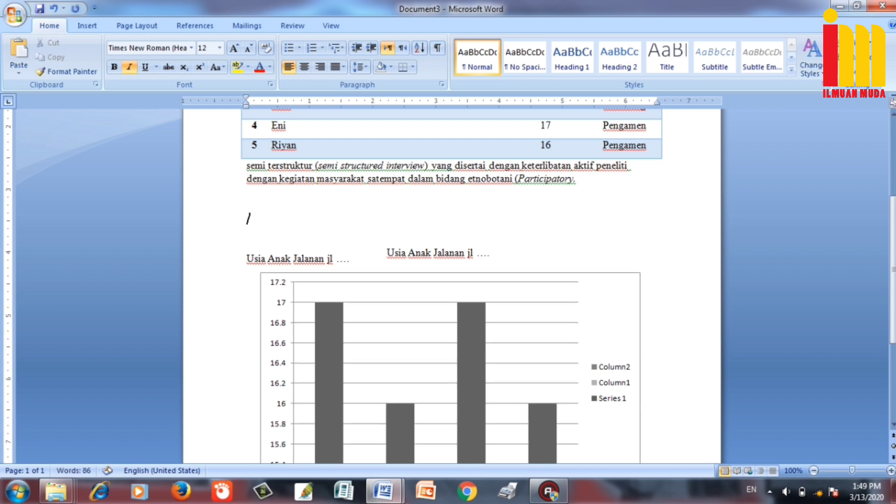
key("Up")
key("Up")
key("Up")
key("Up")
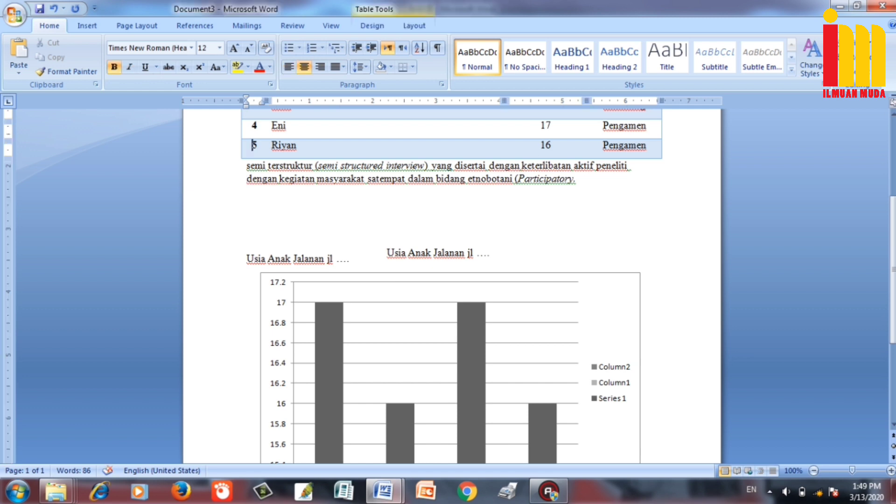
key("Up")
key("Up")
key("Up")
key("Up")
key("Up")
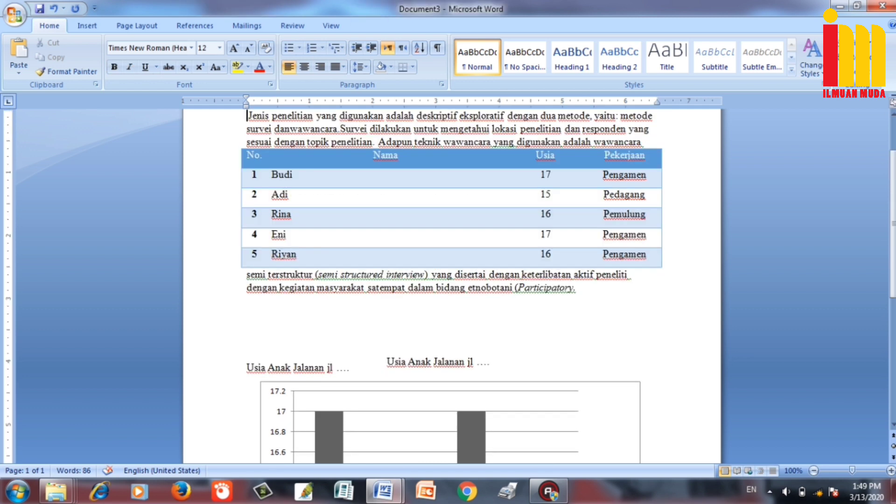